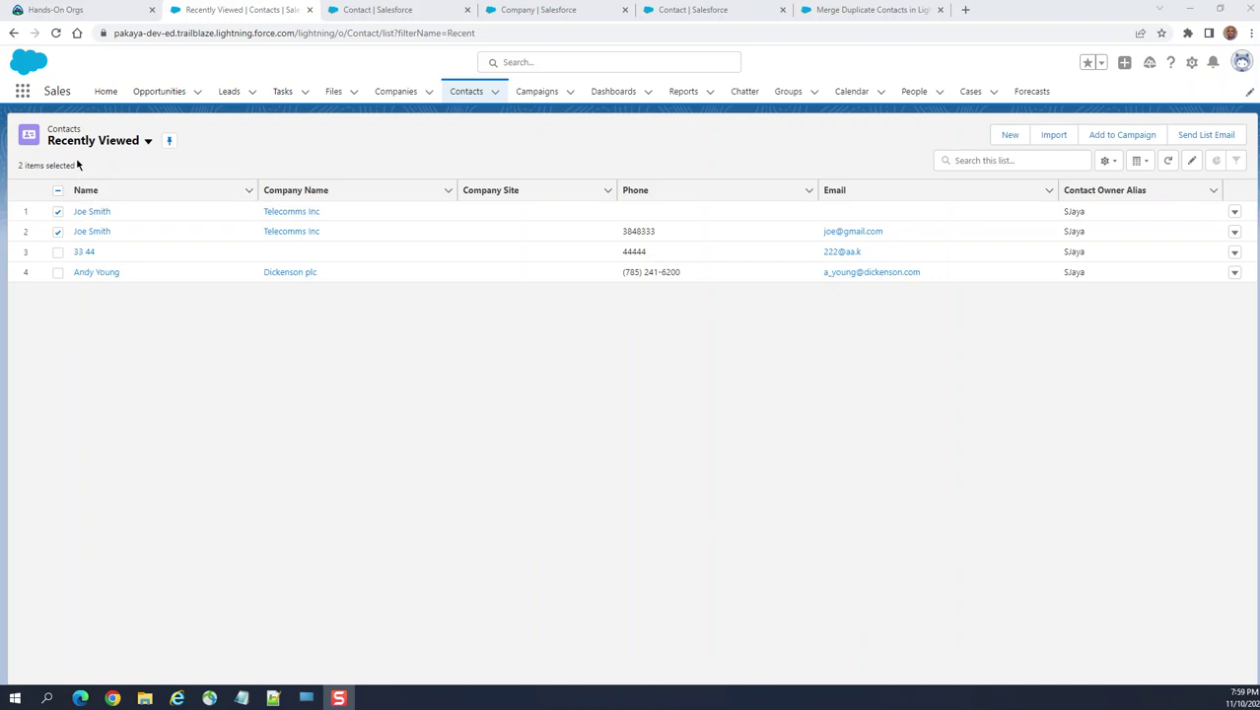
- Deselect both Joe Smith rows in Recently Viewed contacts and show the profile menu
click(70, 233)
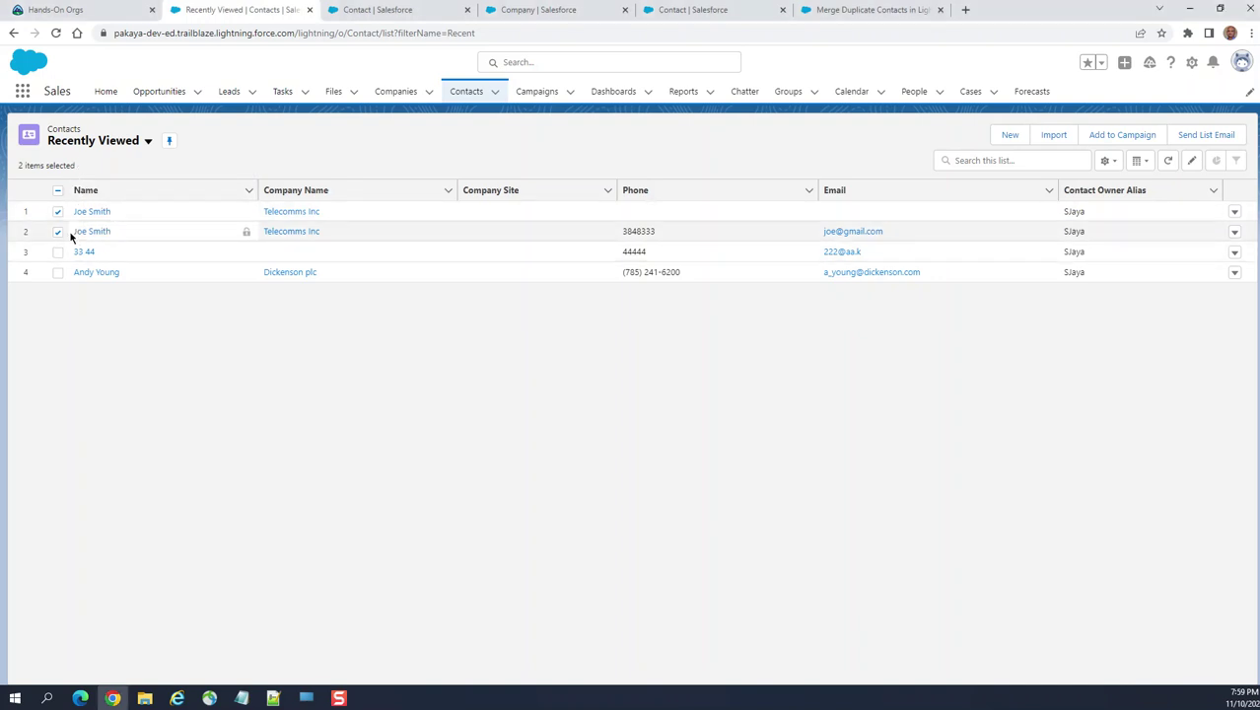
click(58, 211)
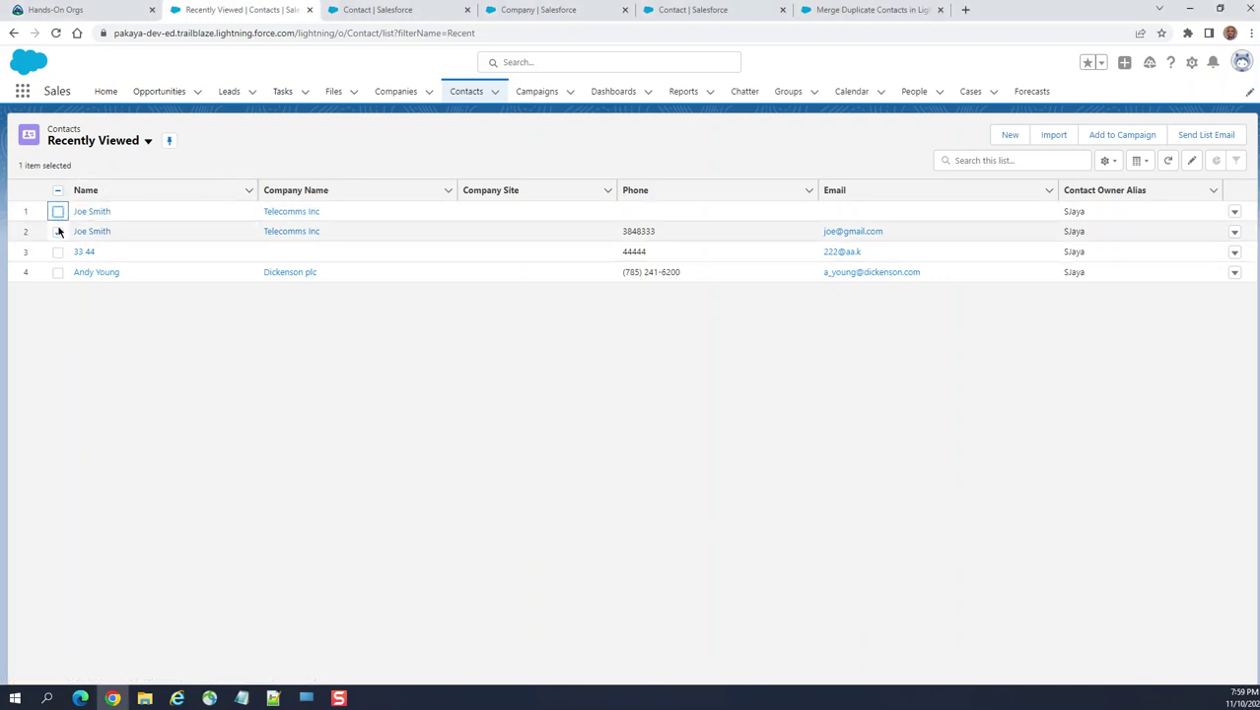
click(57, 232)
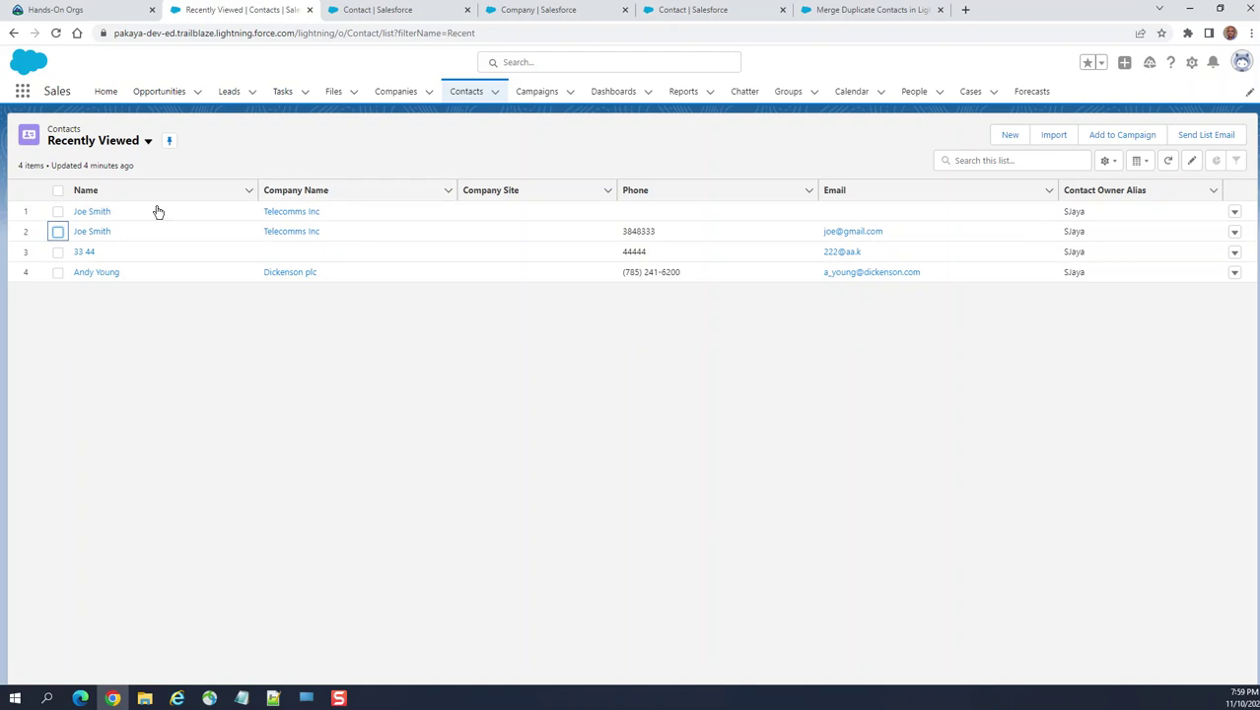
click(1240, 63)
- Switch to Salesforce Classic and go to the Contacts home page
click(1094, 254)
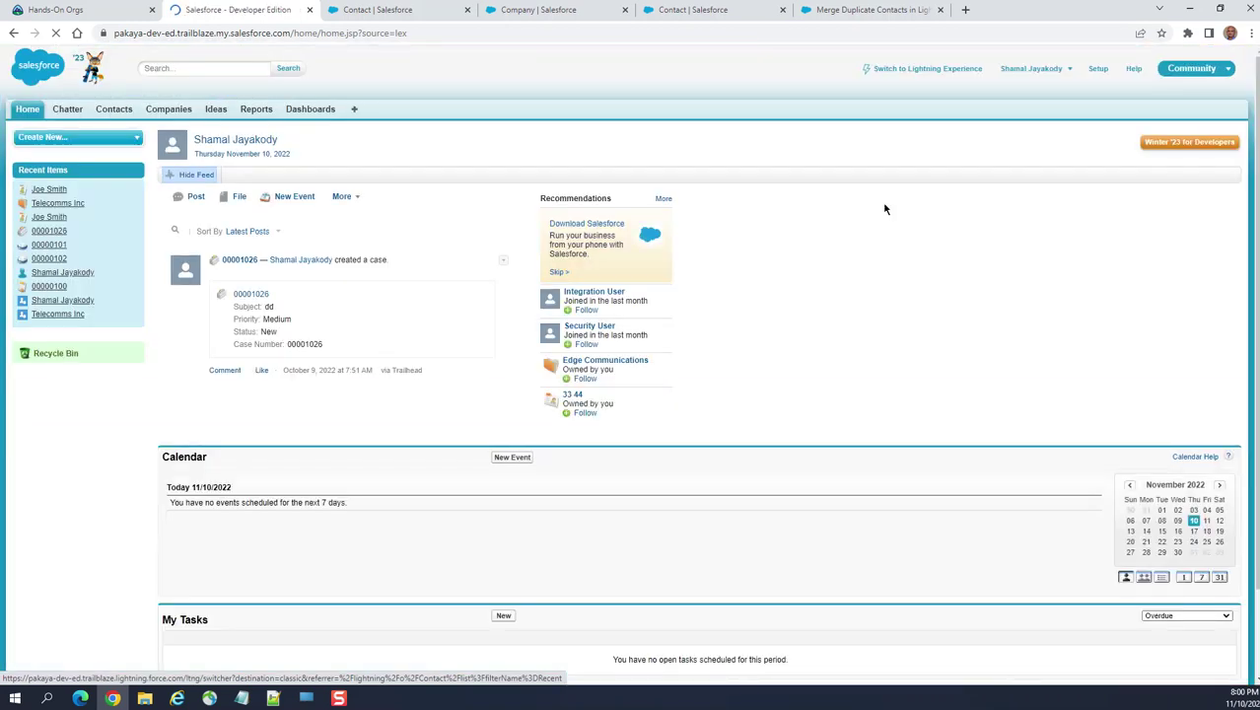
click(113, 110)
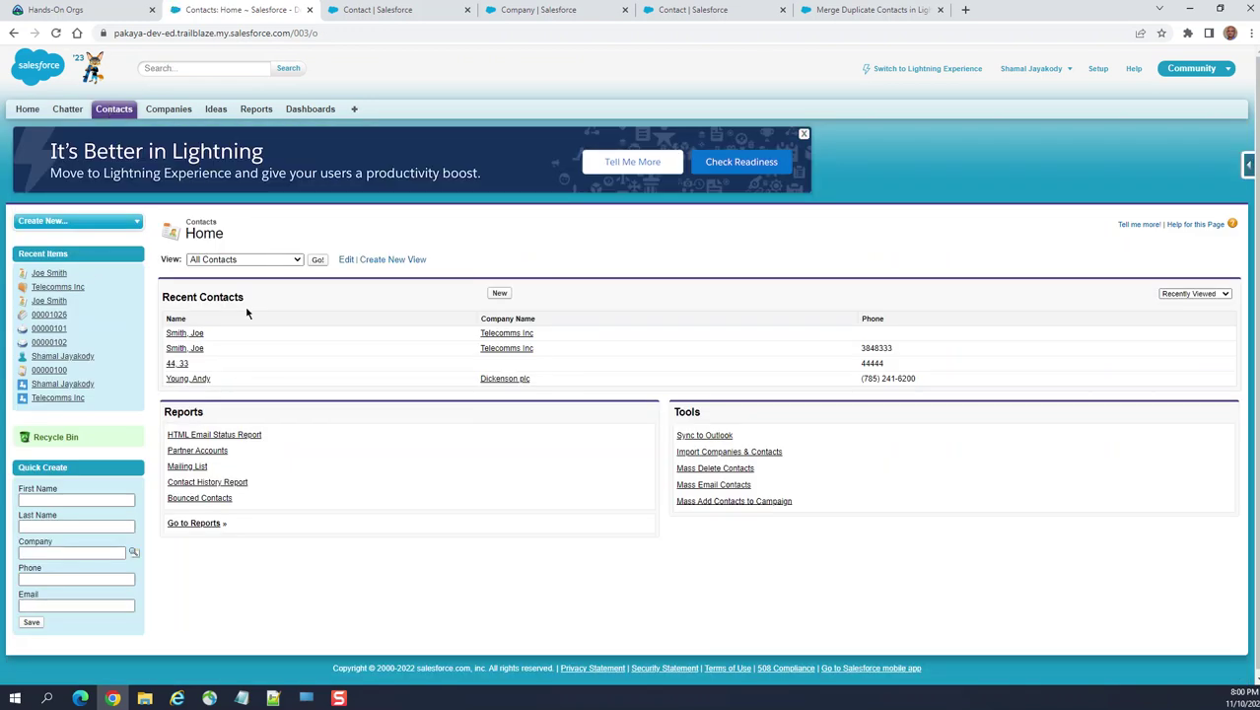
- Load the All Contacts list view, then return to the Contacts home page
click(286, 260)
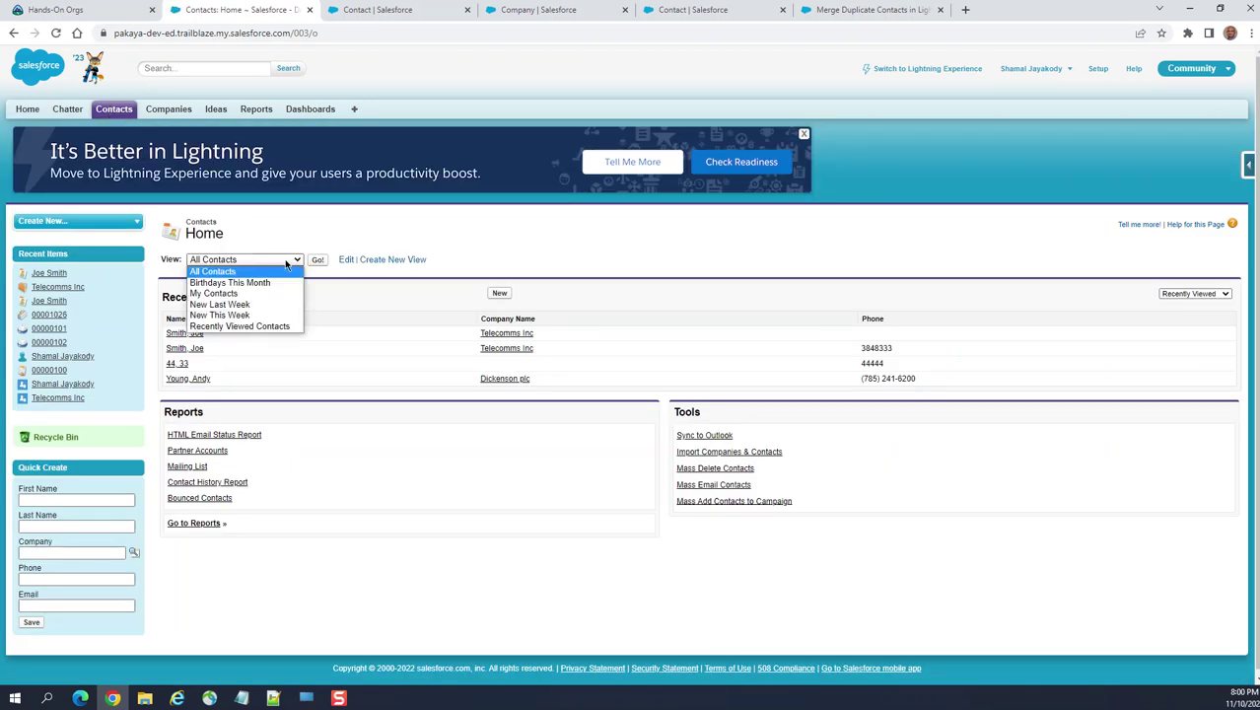
click(258, 272)
click(313, 262)
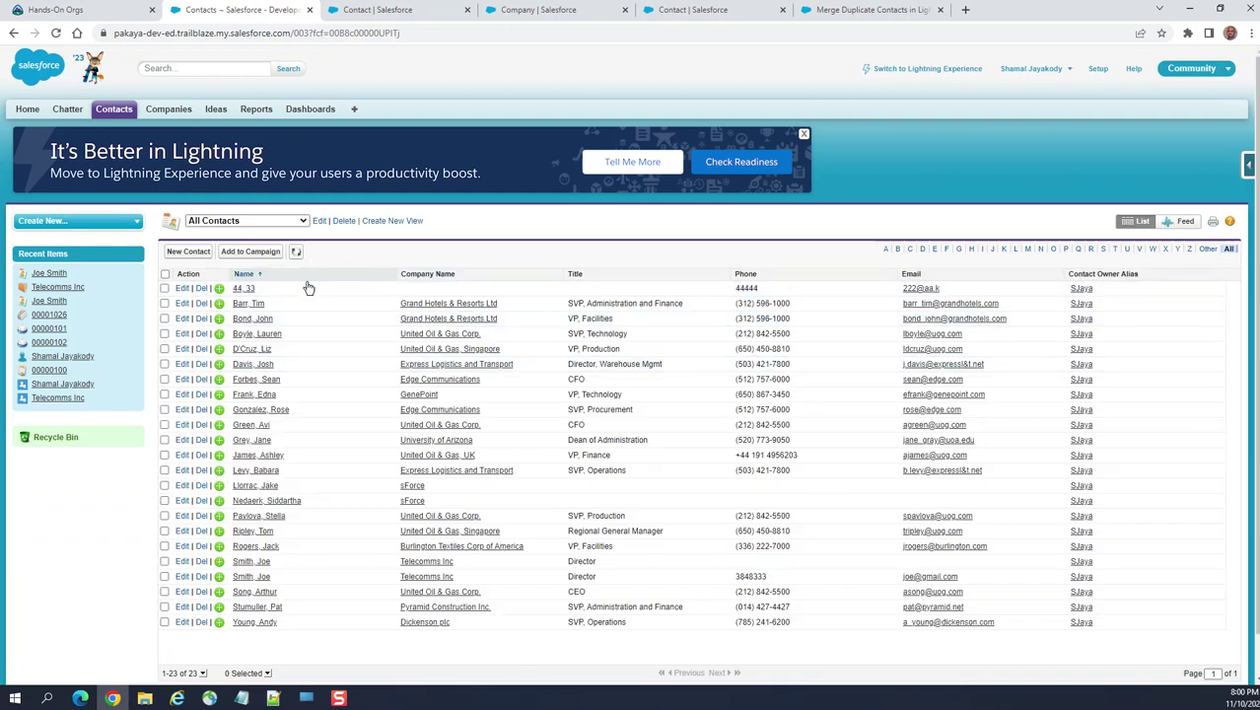
click(113, 111)
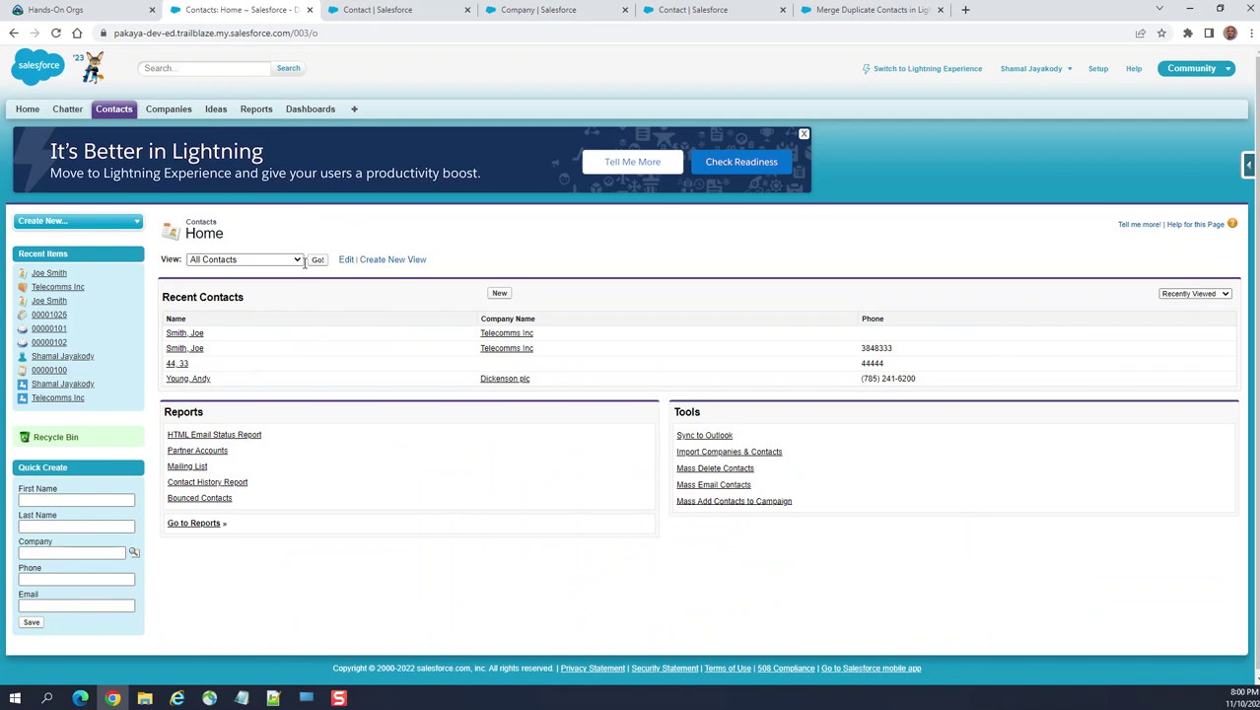
- Open the Telecomms Inc page, dismiss the social accounts tip, and start Merge Contacts
click(507, 334)
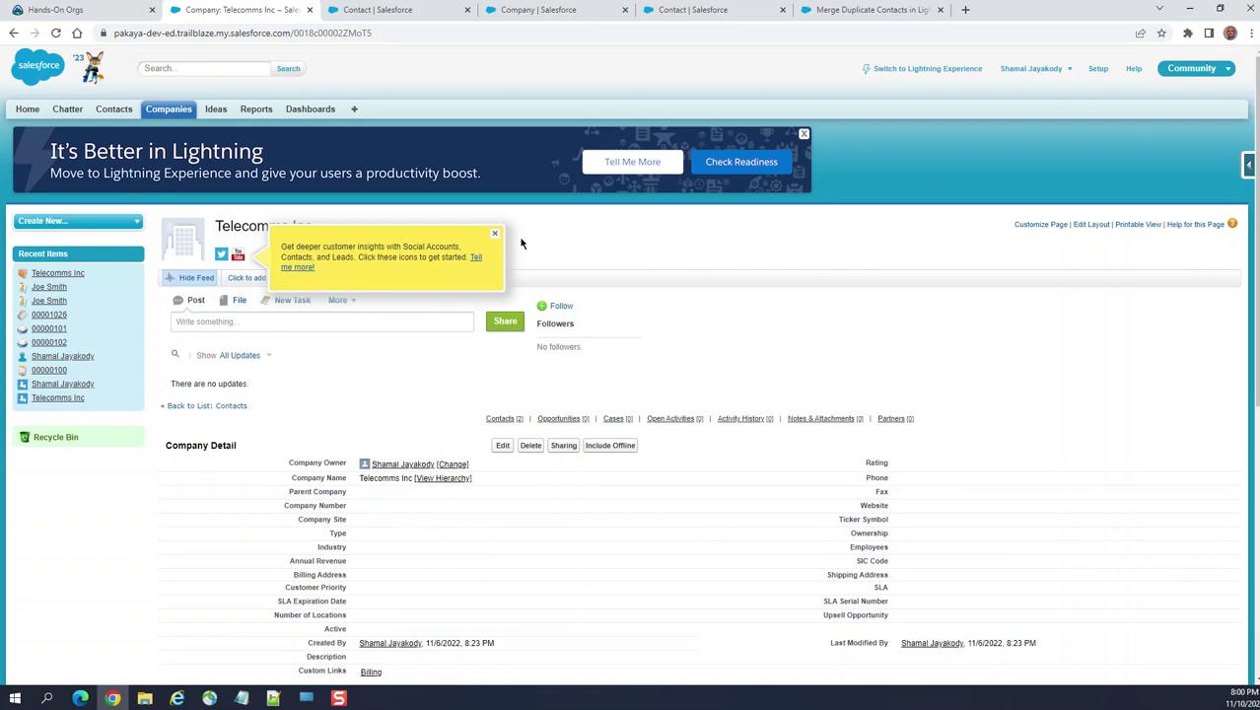
click(494, 233)
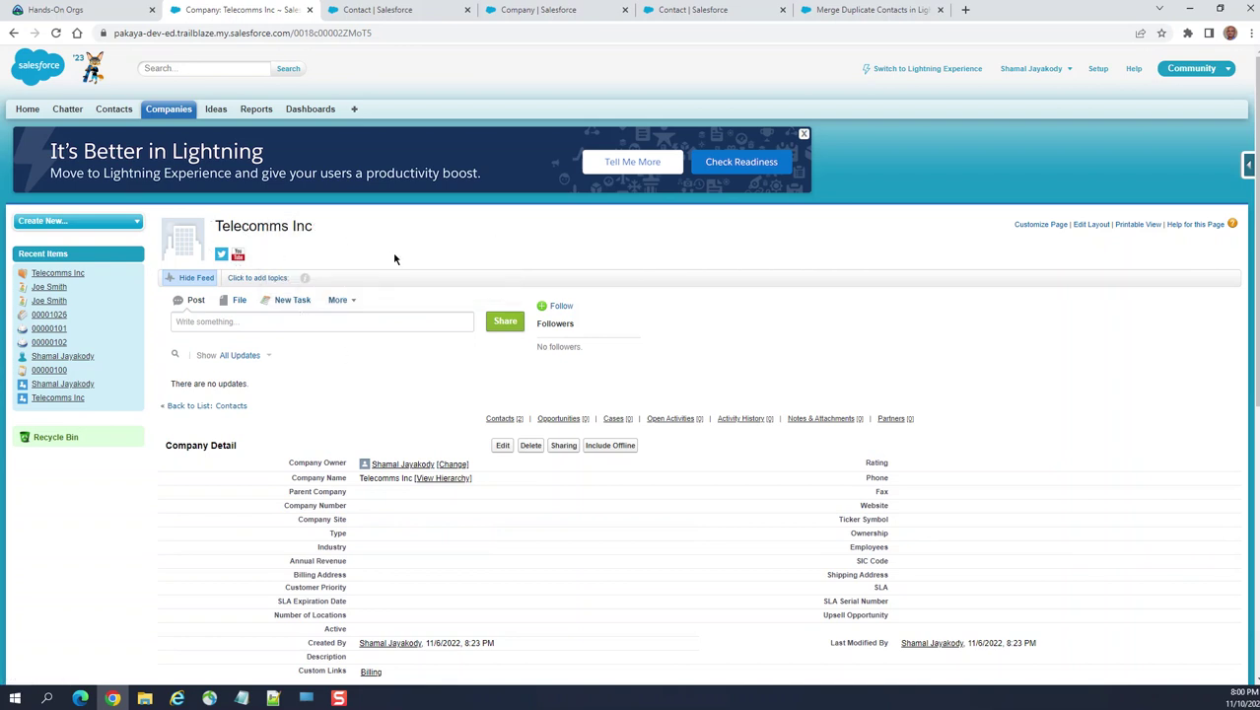
scroll(360, 274, down, 3)
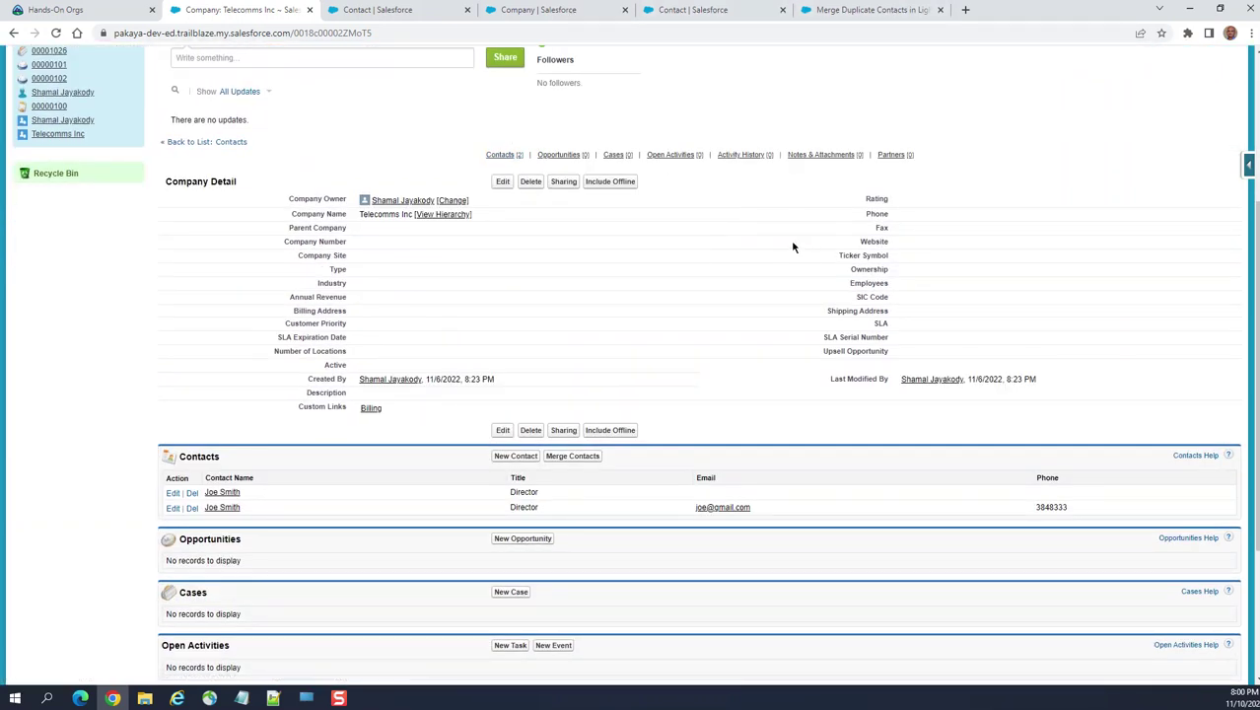
scroll(783, 264, up, 1)
scroll(824, 179, up, 1)
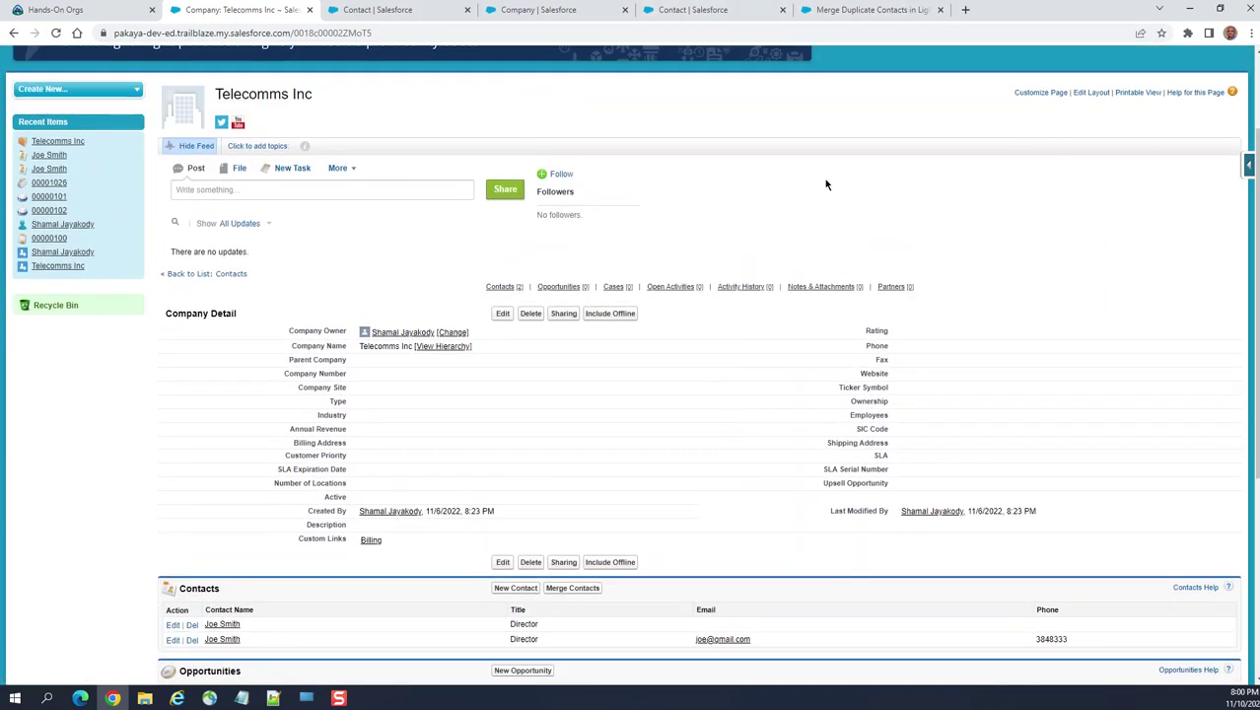
scroll(824, 178, down, 3)
scroll(826, 183, down, 1)
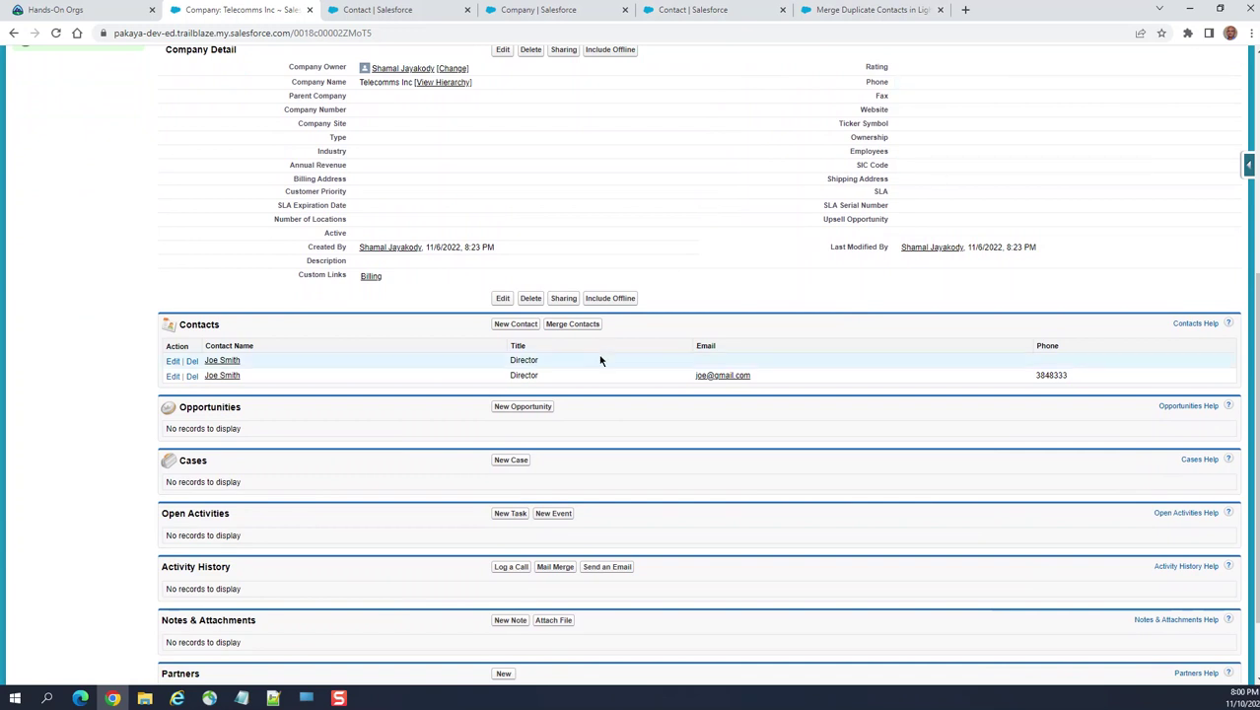
scroll(694, 248, up, 5)
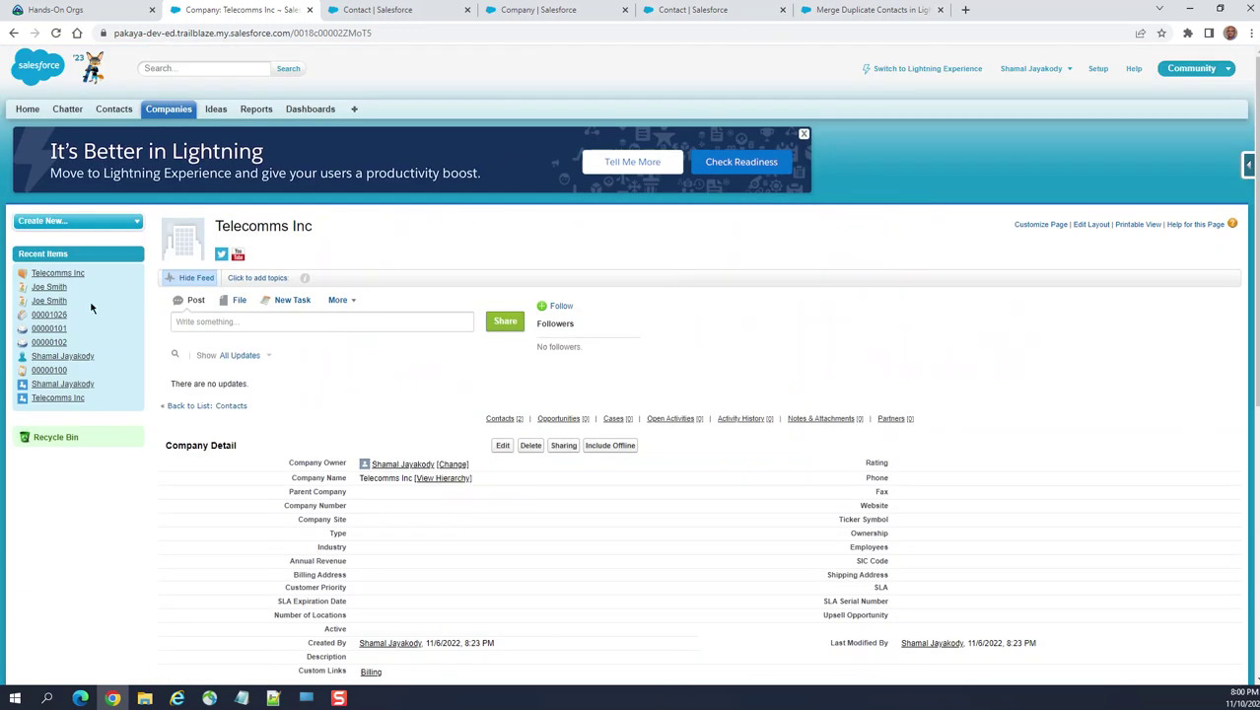
scroll(278, 287, down, 4)
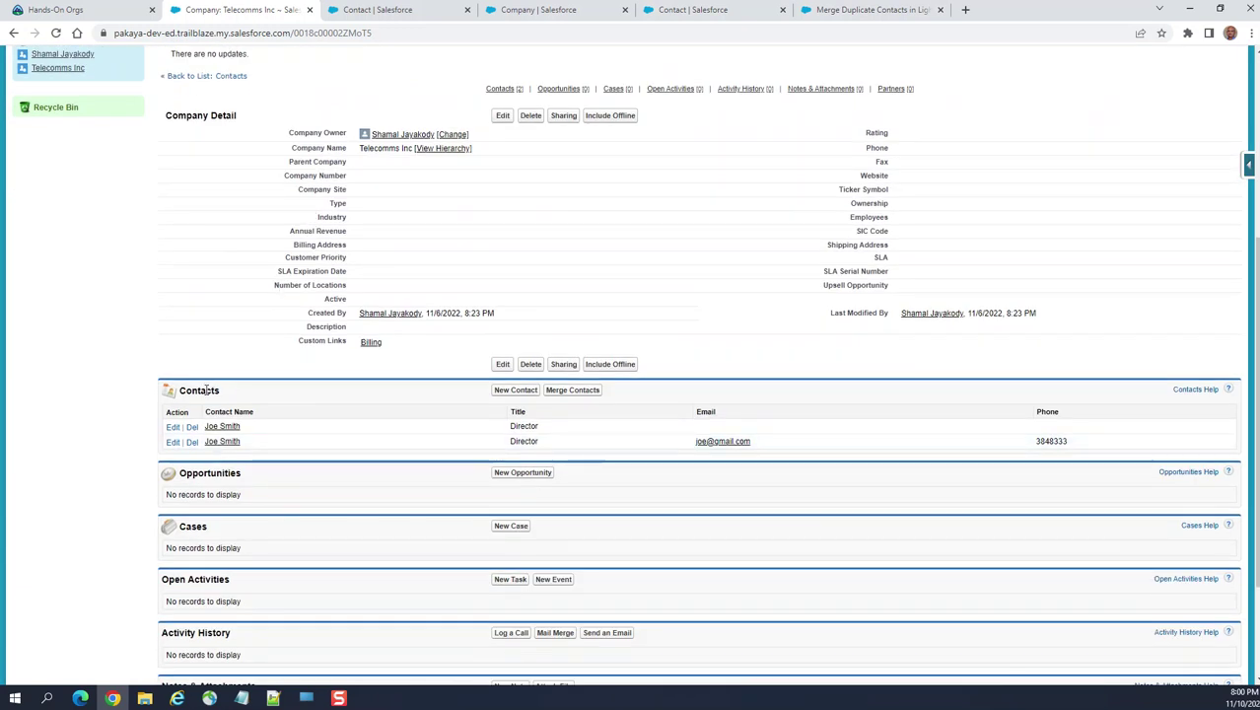
scroll(237, 365, down, 1)
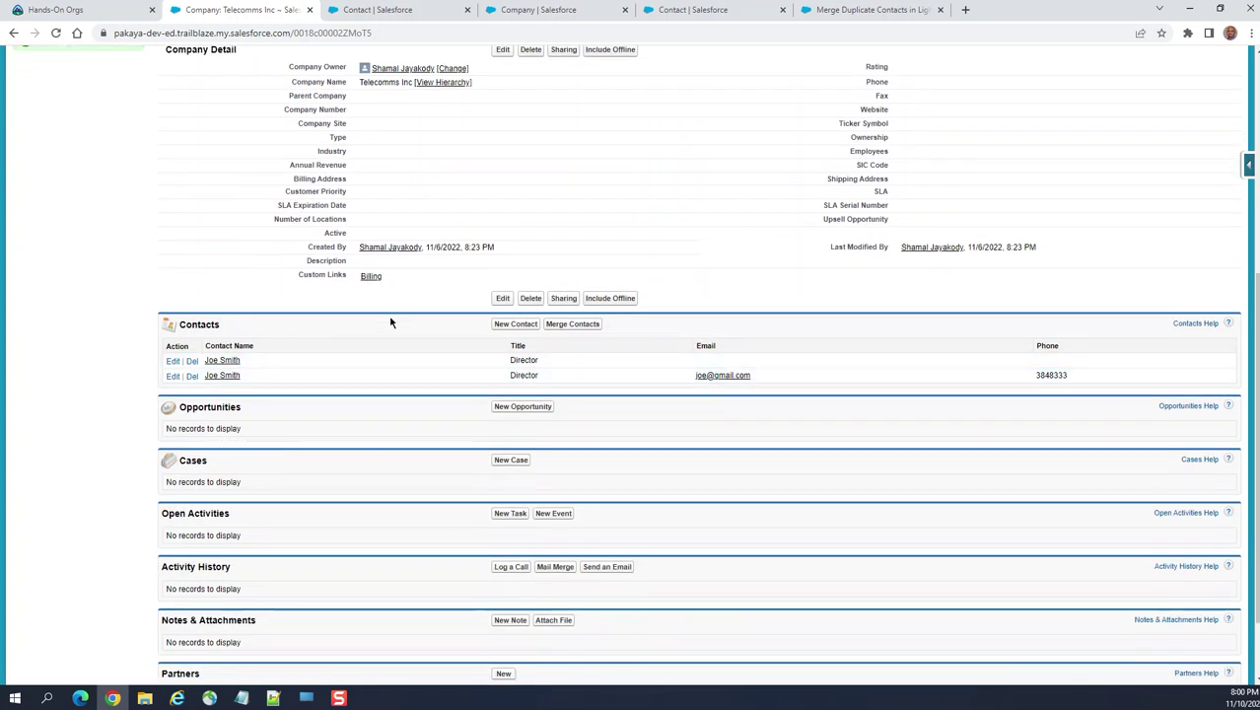
click(581, 333)
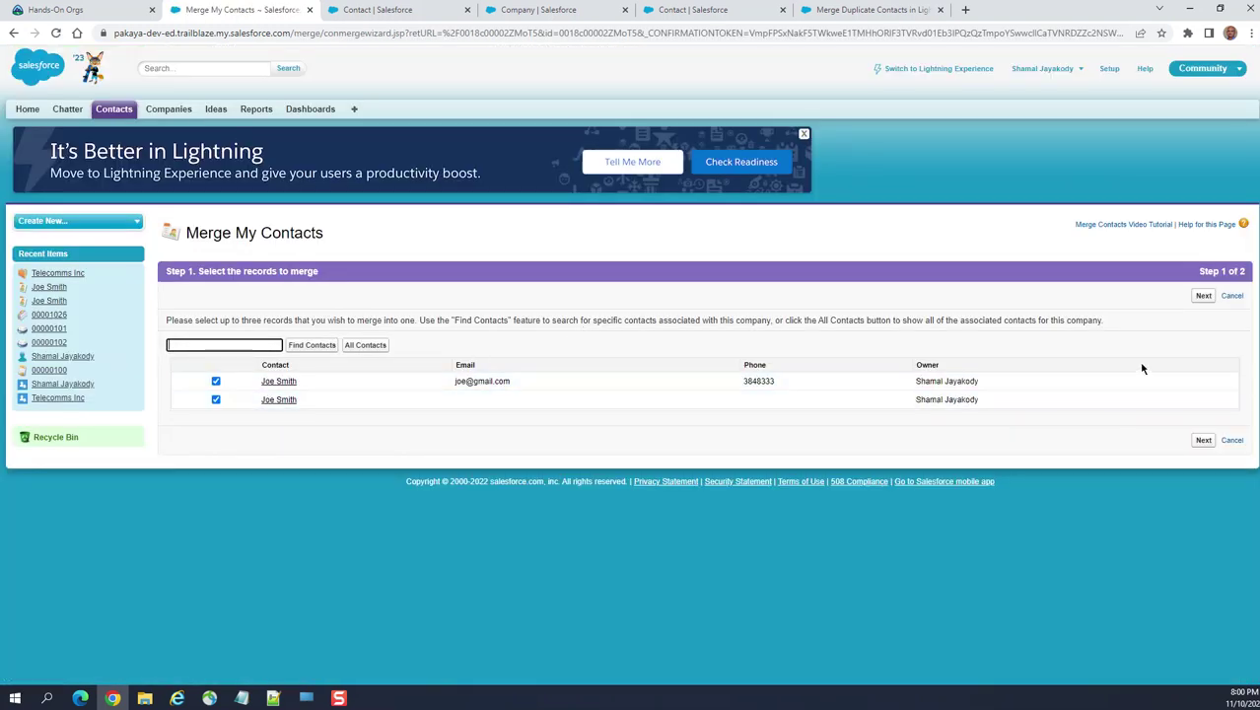
- Merge both Joe Smith records, keeping the second record's phone and e-mail values
click(1204, 296)
scroll(969, 402, down, 2)
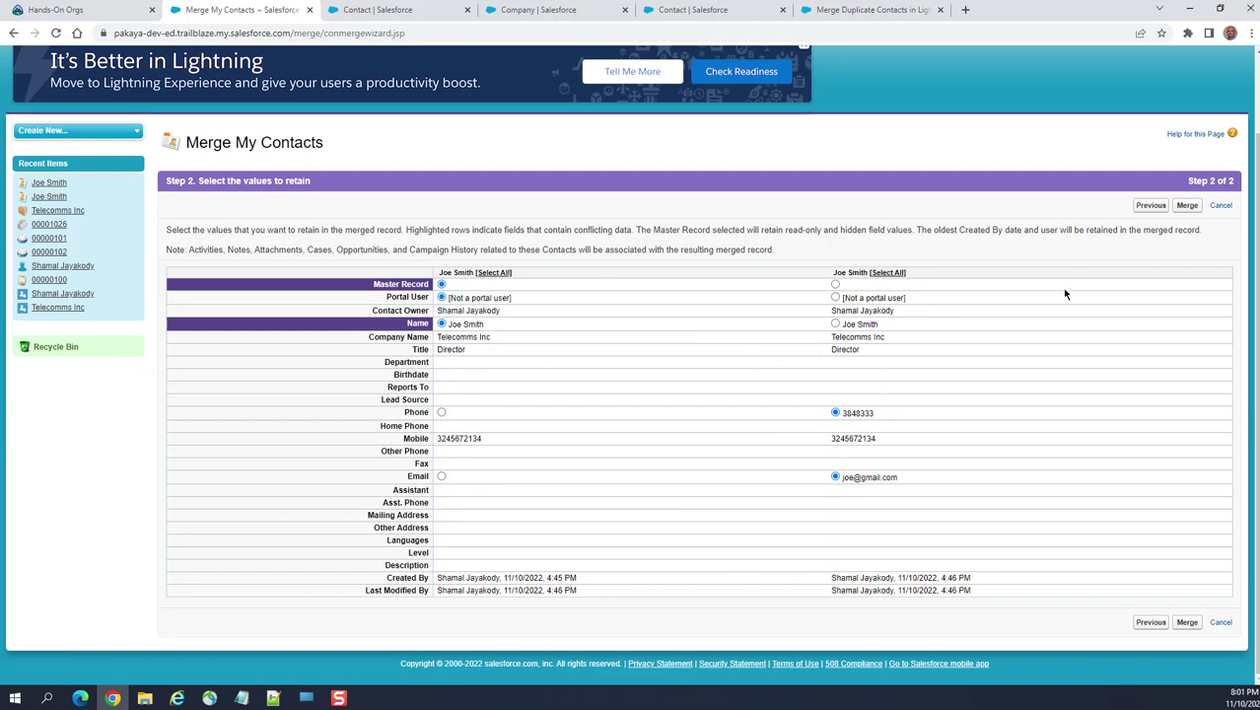
click(1187, 209)
click(697, 131)
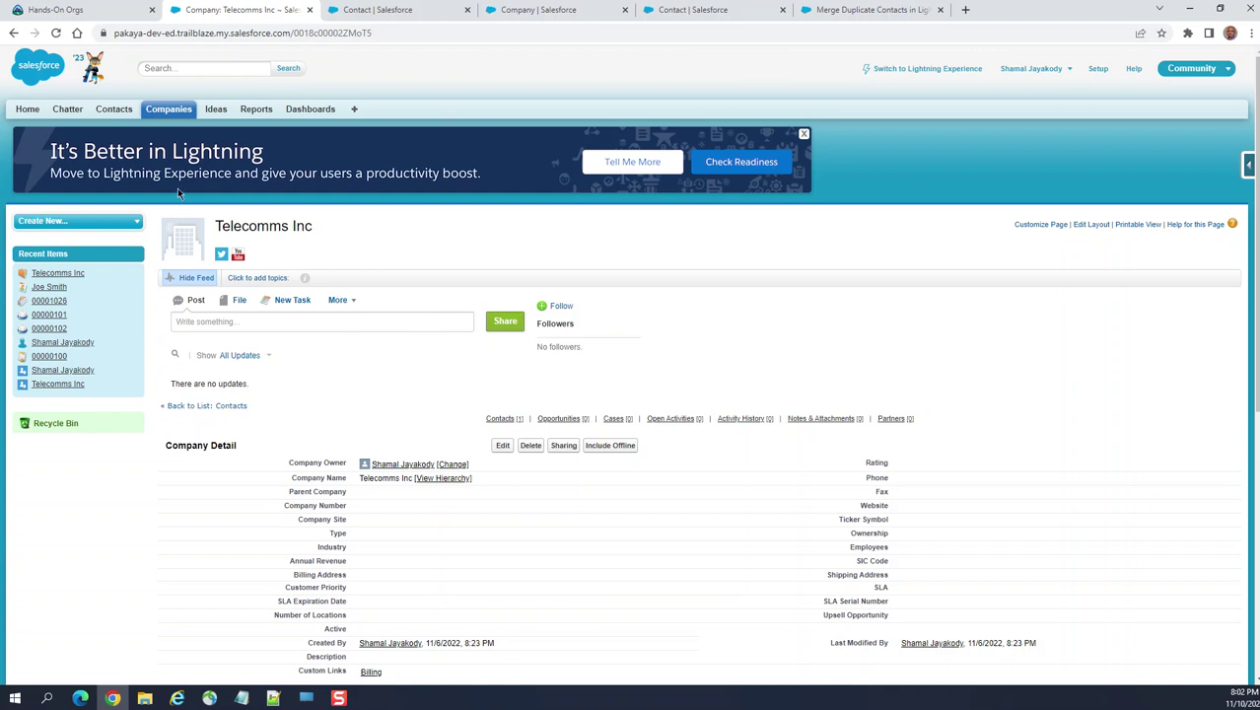
click(182, 115)
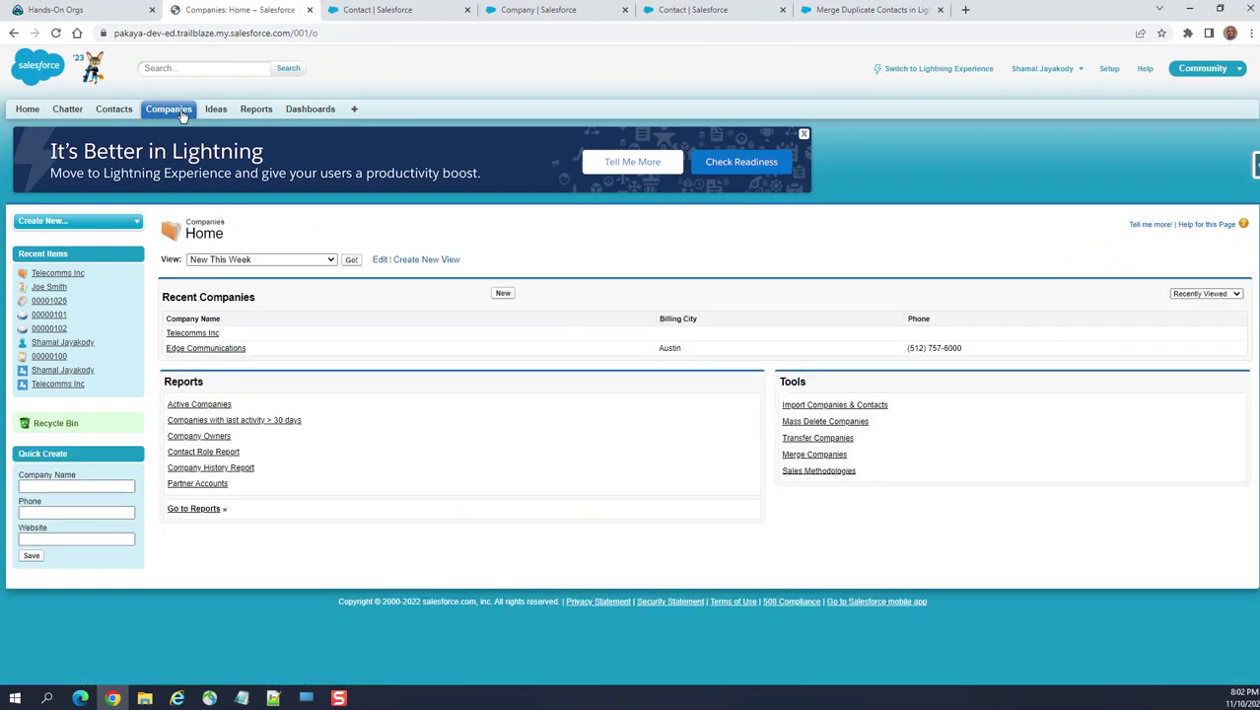
click(203, 335)
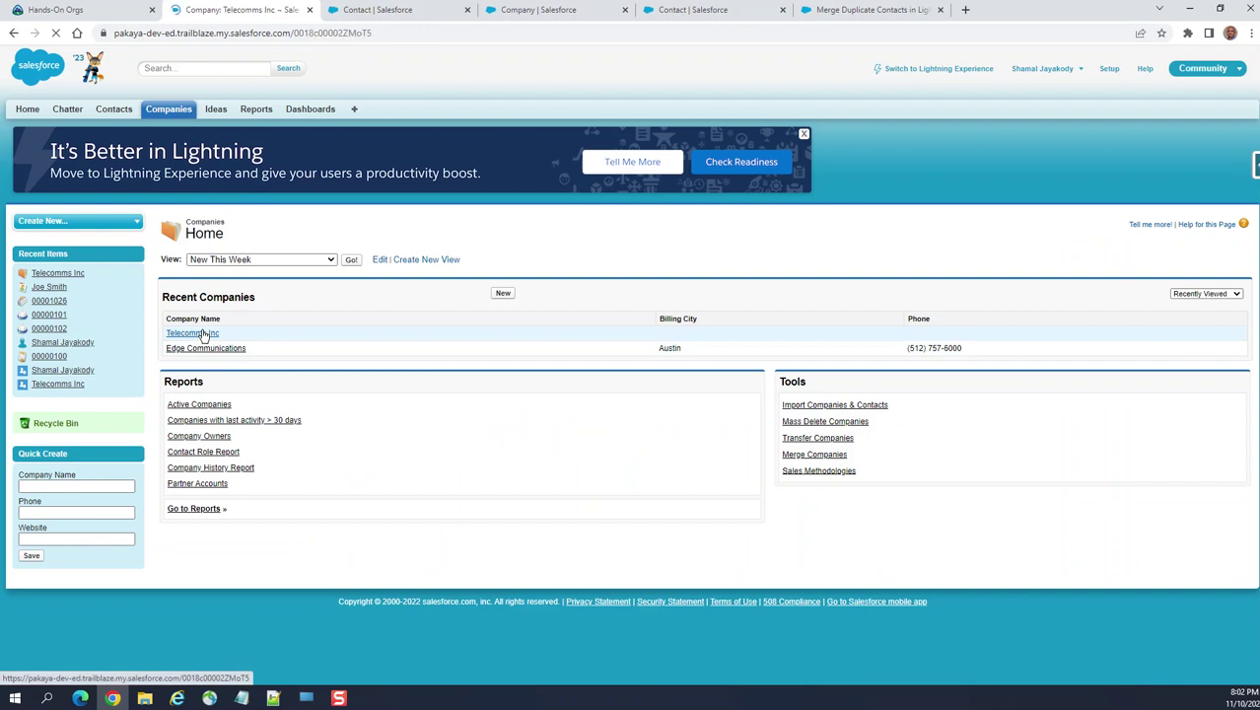
scroll(562, 366, down, 5)
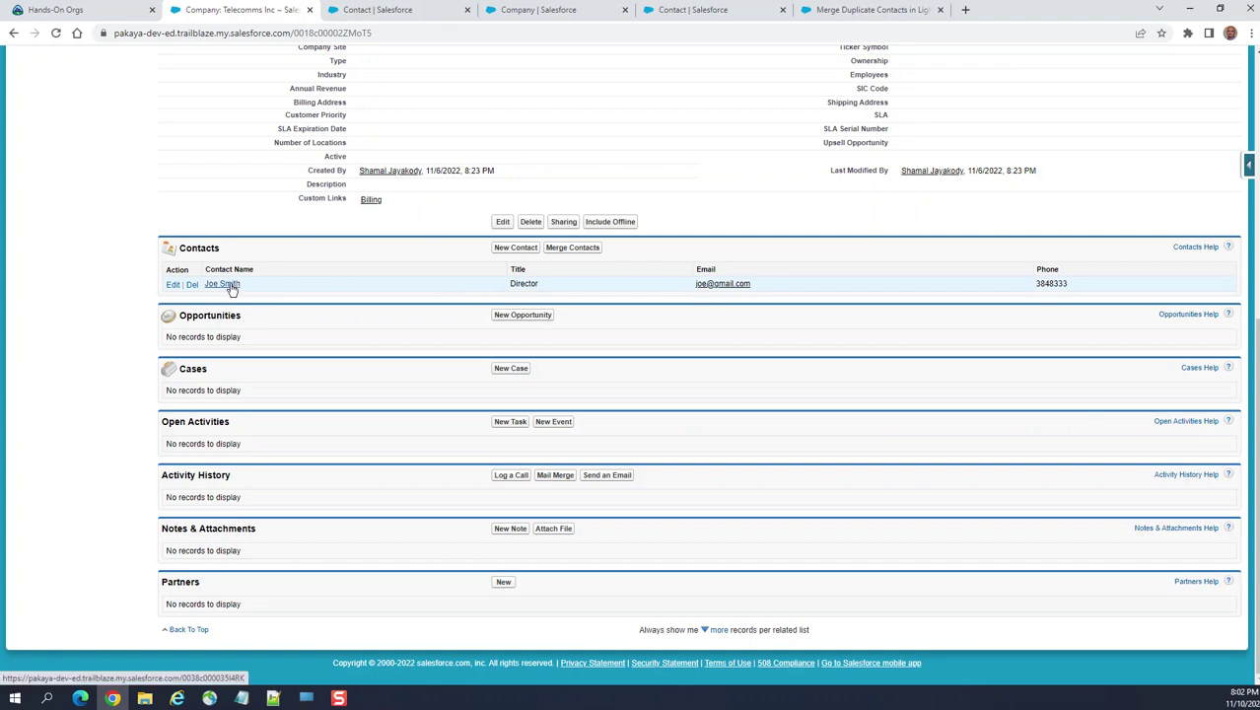
click(222, 284)
scroll(597, 342, down, 1)
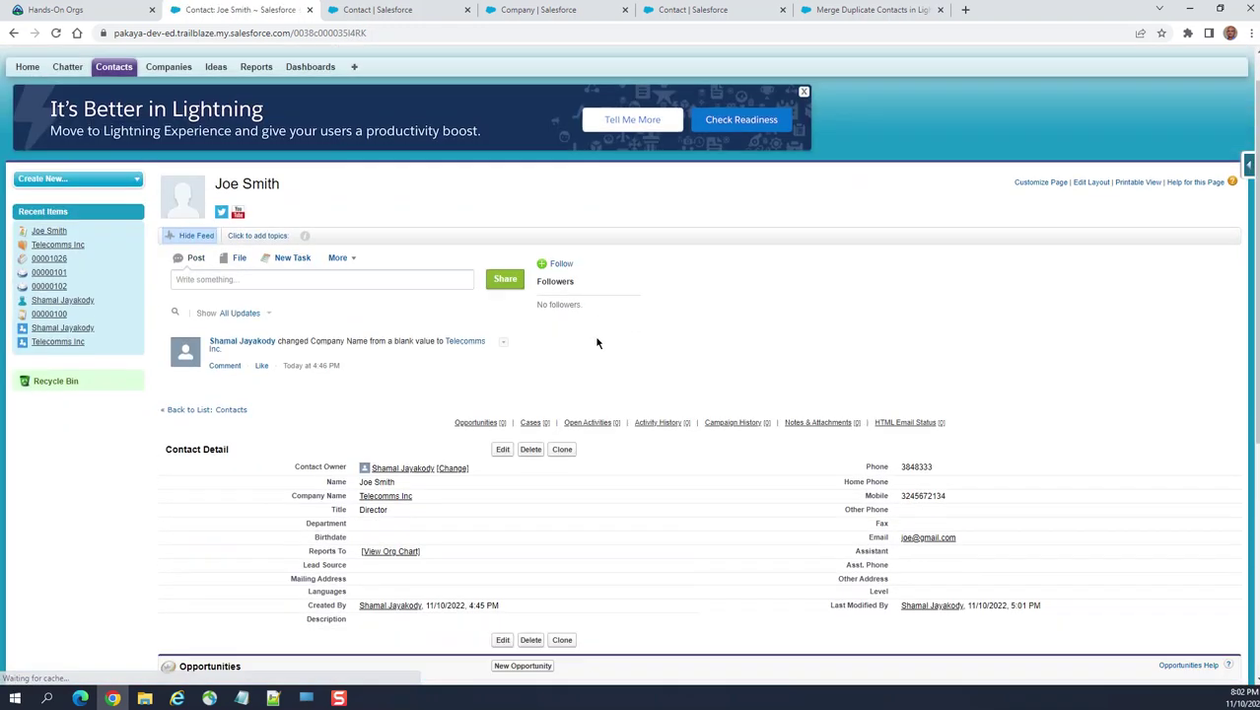
scroll(596, 343, down, 2)
scroll(1052, 231, down, 2)
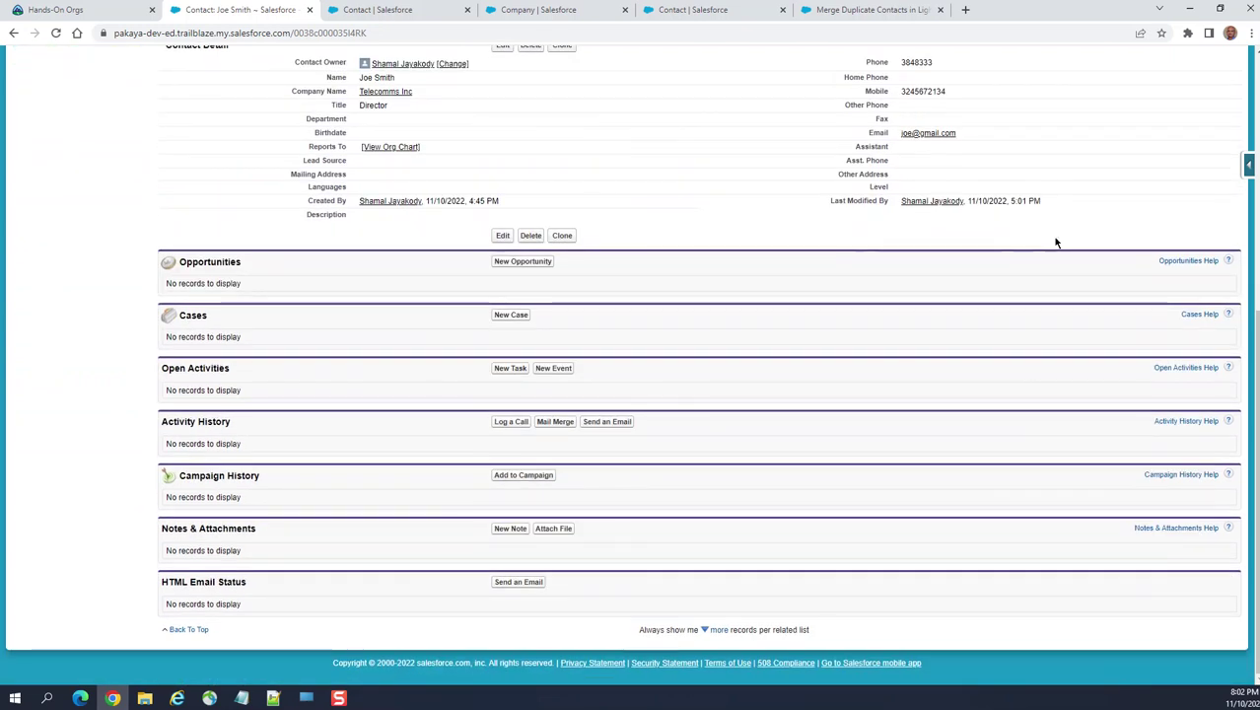
scroll(1055, 243, up, 5)
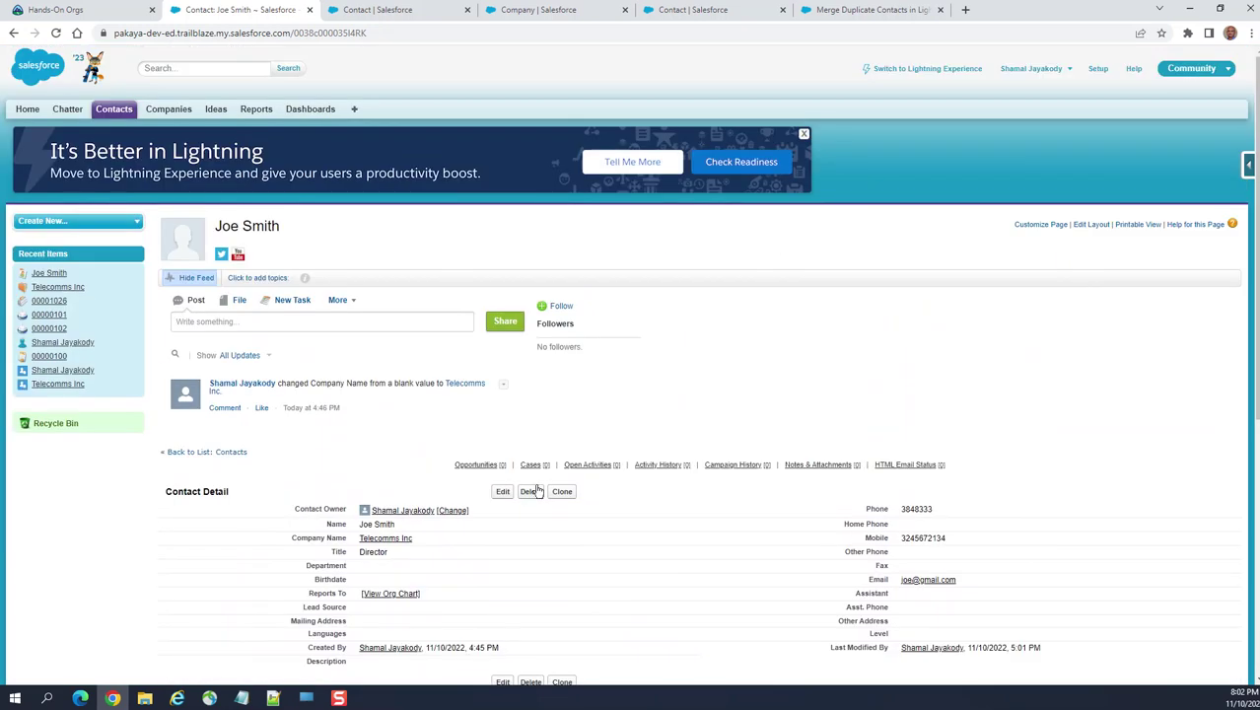
scroll(595, 376, down, 3)
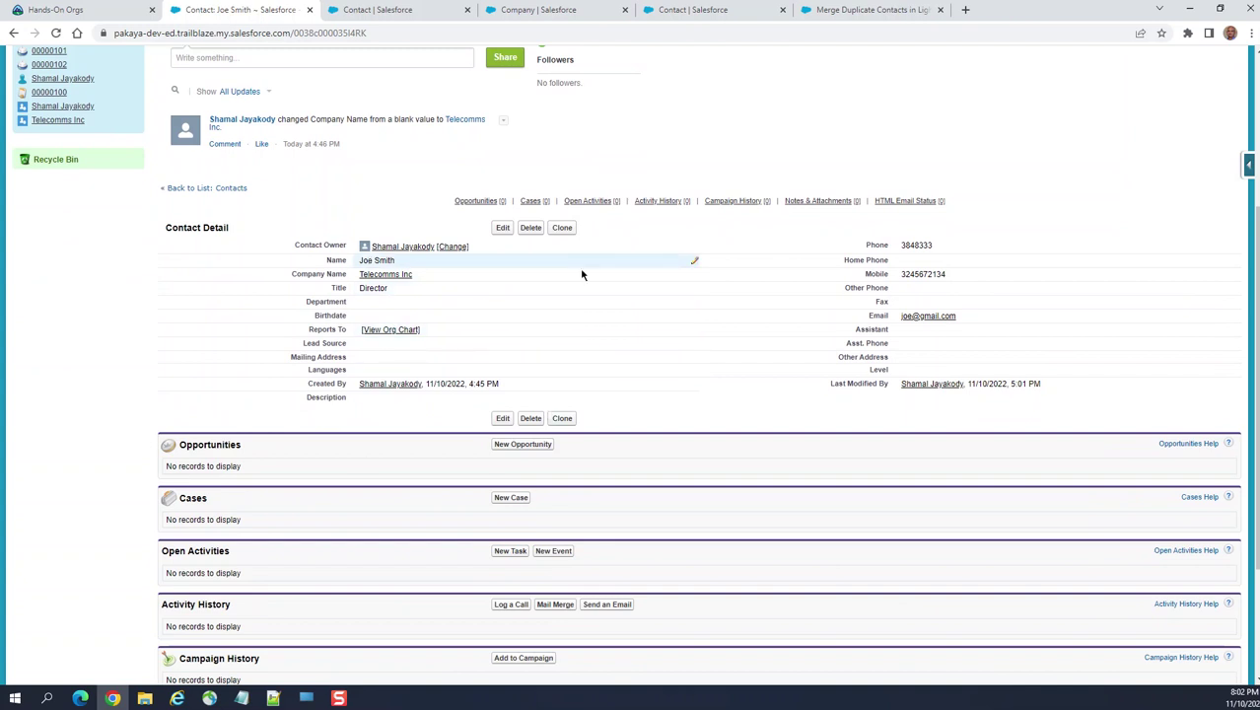
scroll(1063, 336, up, 3)
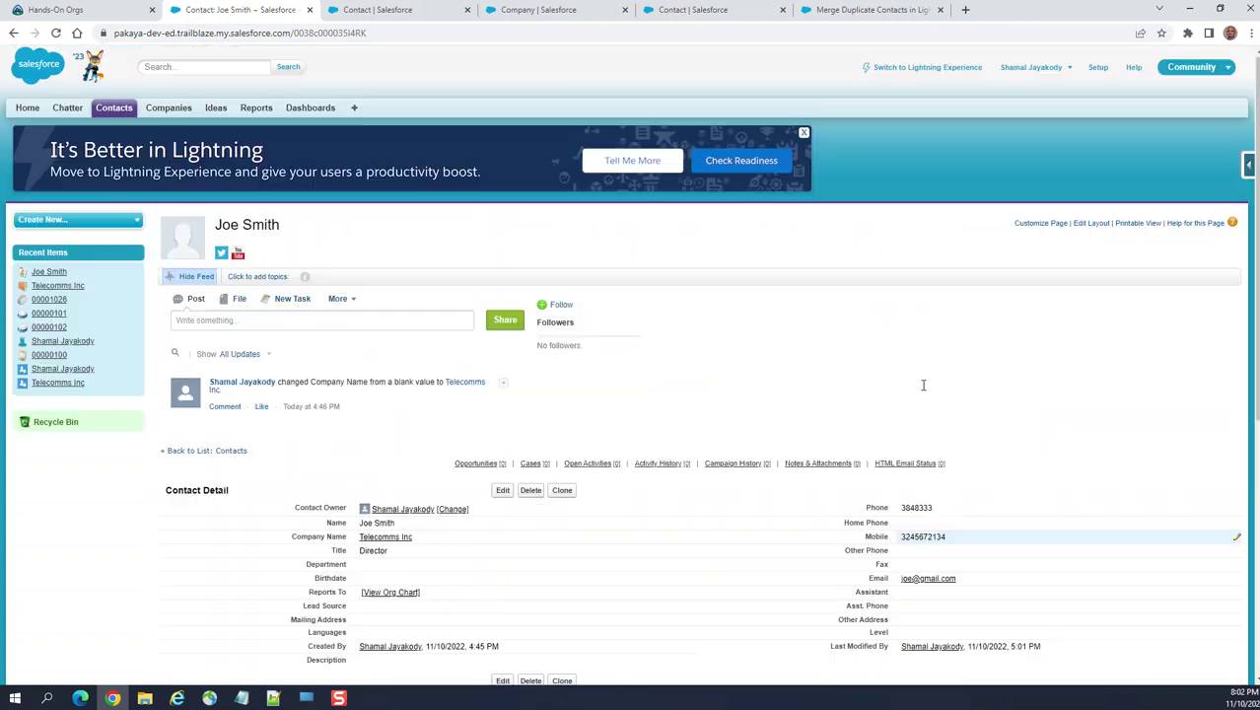
click(920, 70)
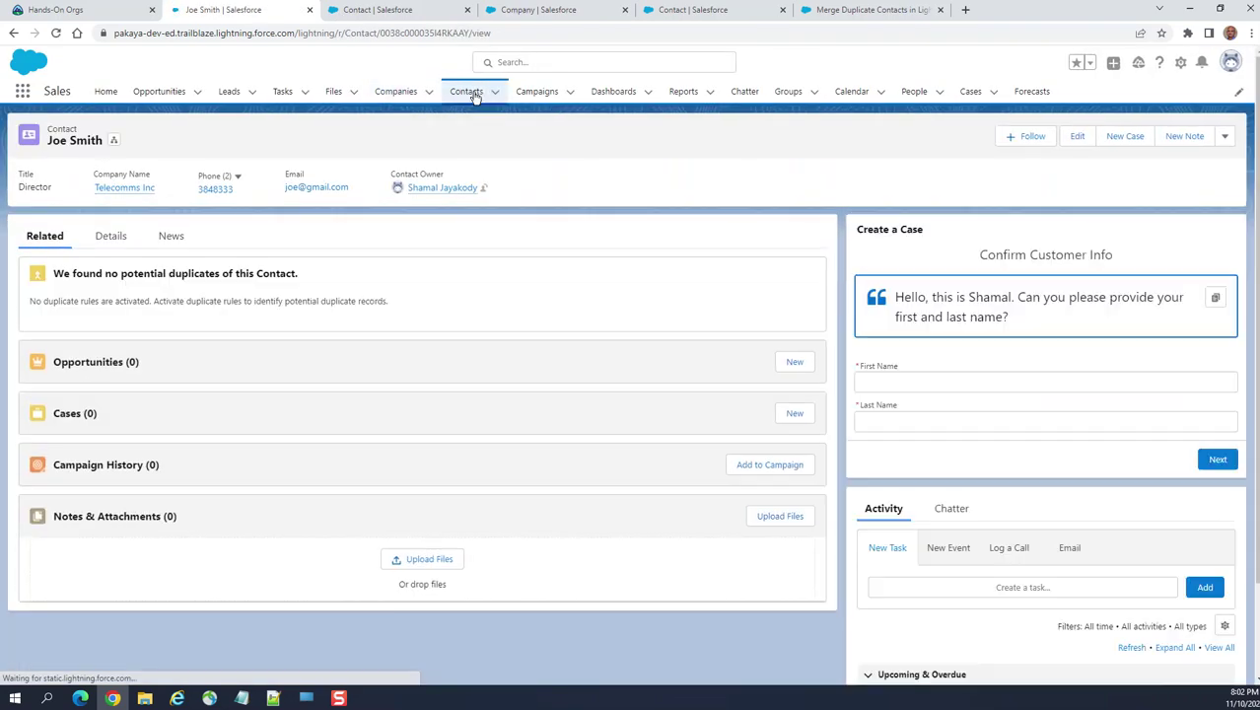
- Open Telecomms Inc from the Companies list and check it shows only one contact
click(404, 94)
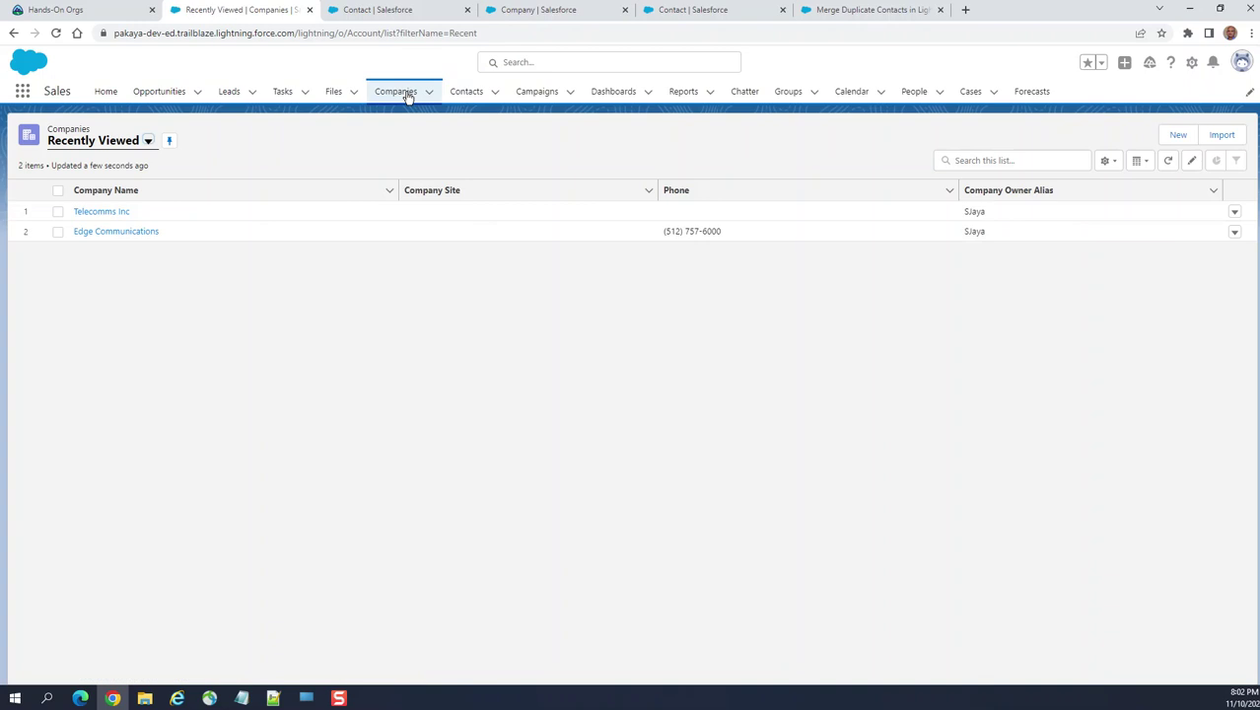
click(102, 211)
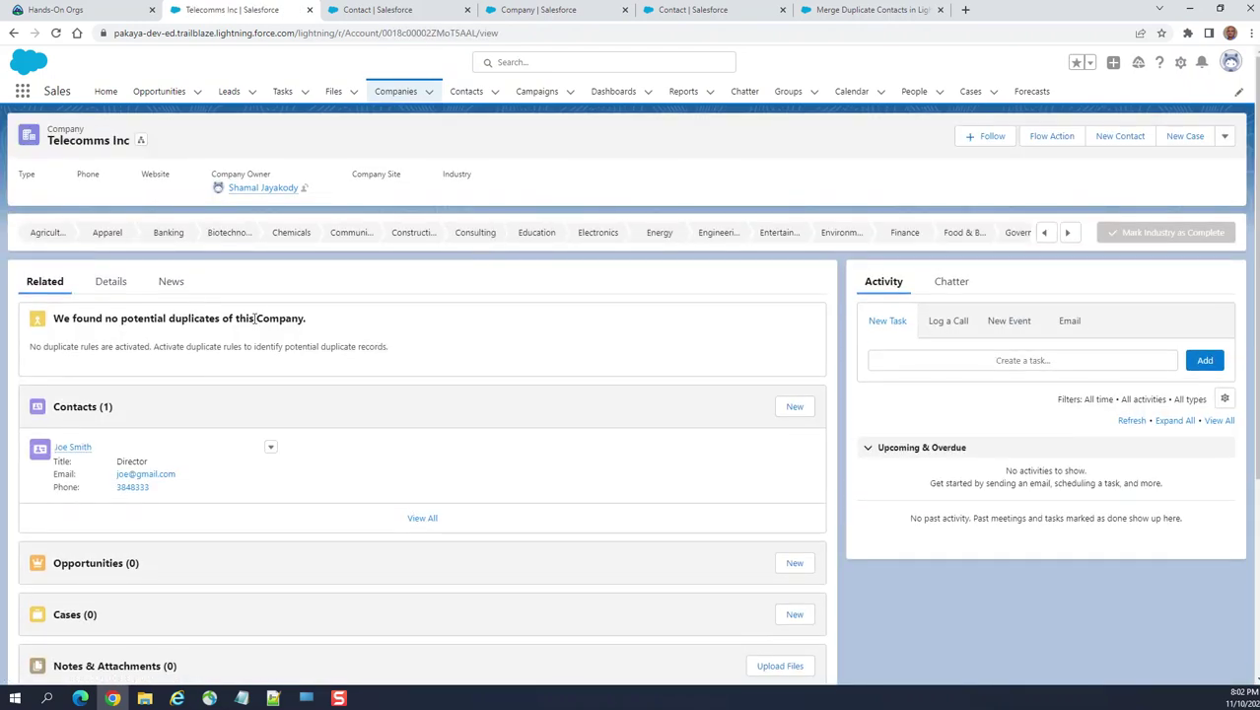
scroll(333, 280, down, 3)
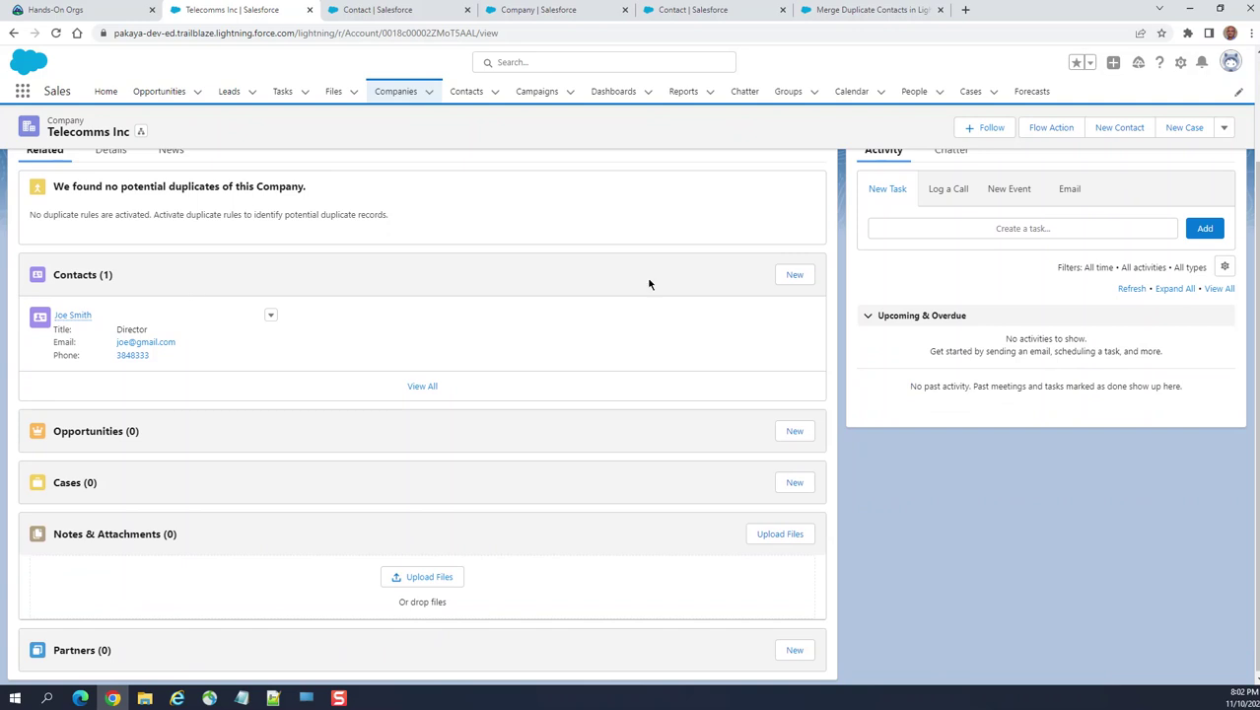
scroll(312, 326, up, 3)
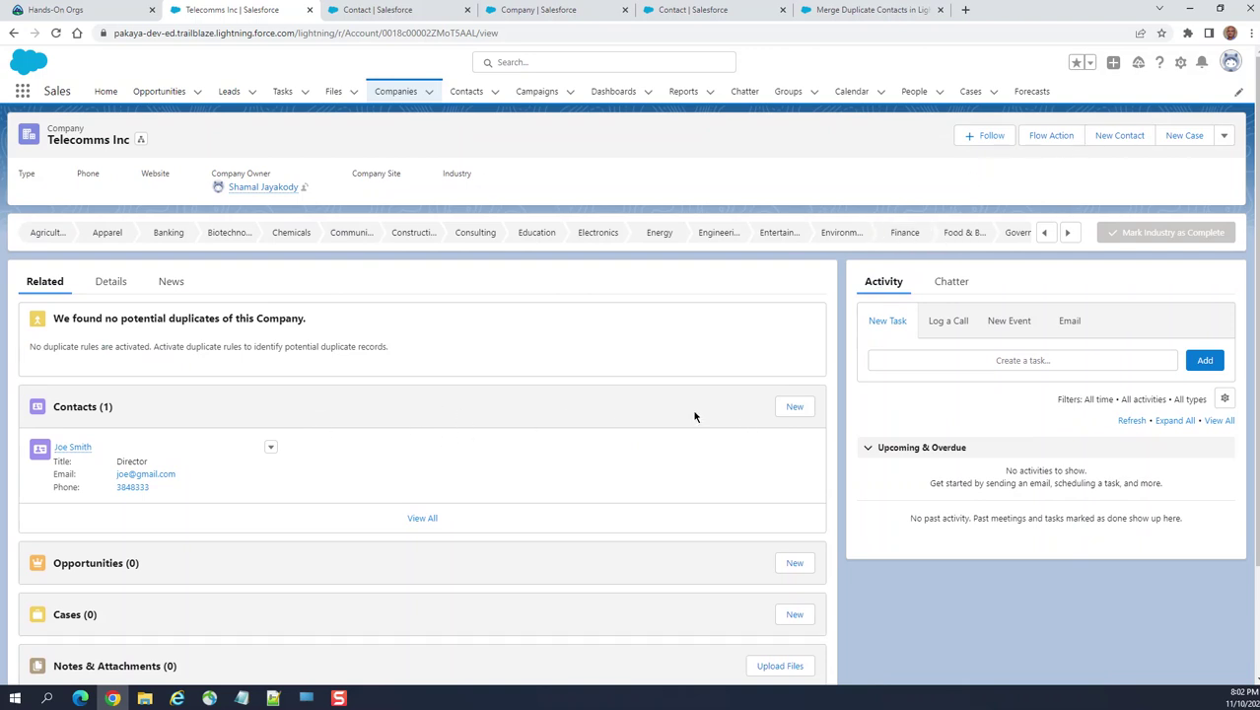
- Open the Company object's Account (Sales) Layout at its Contacts related list properties
click(1180, 63)
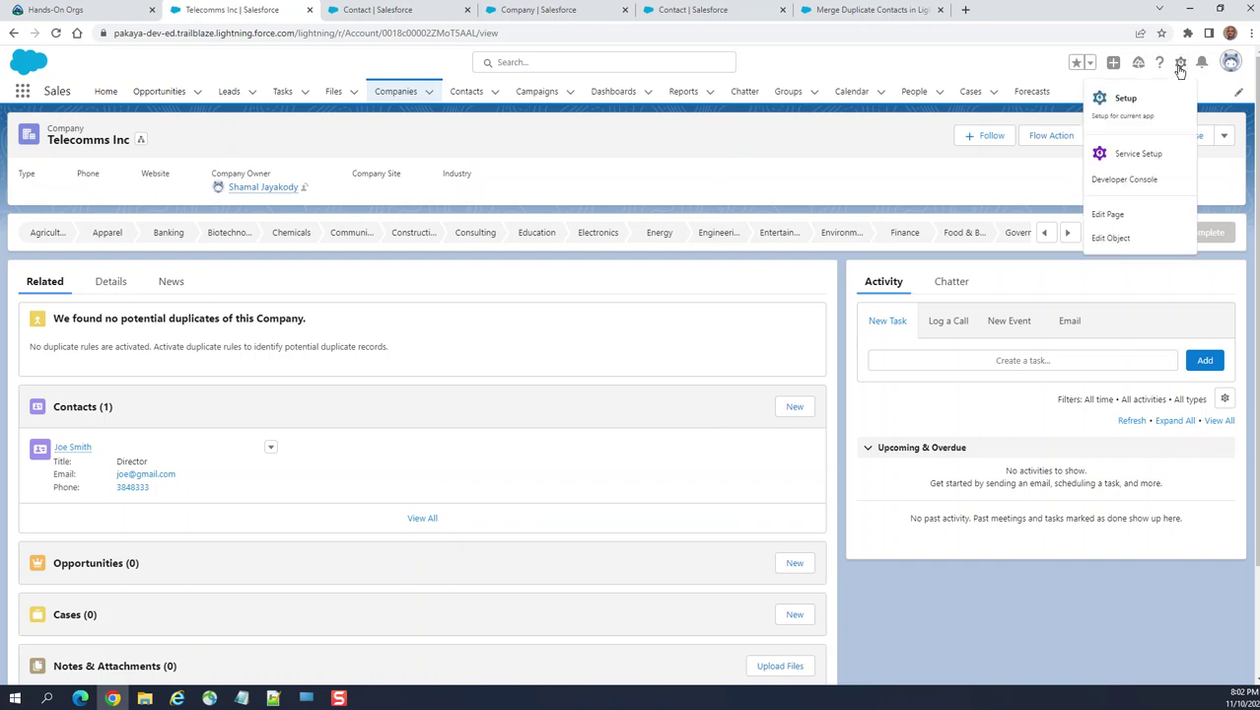
click(1113, 237)
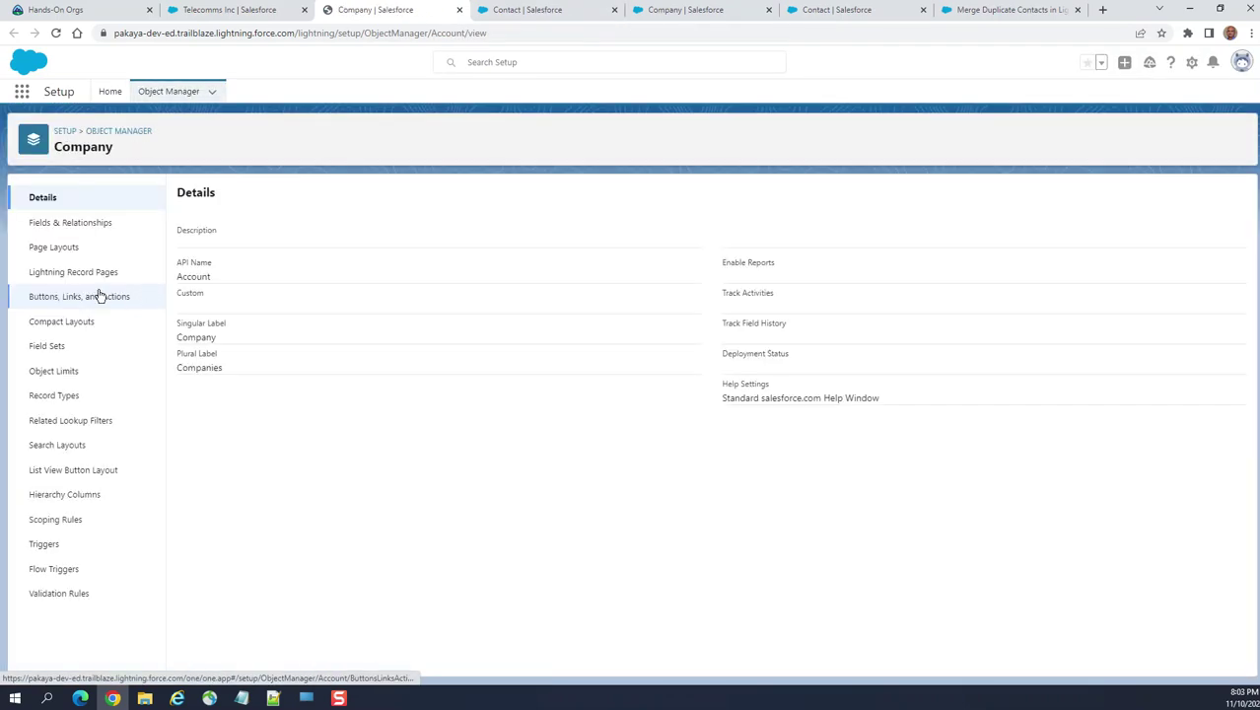
click(63, 249)
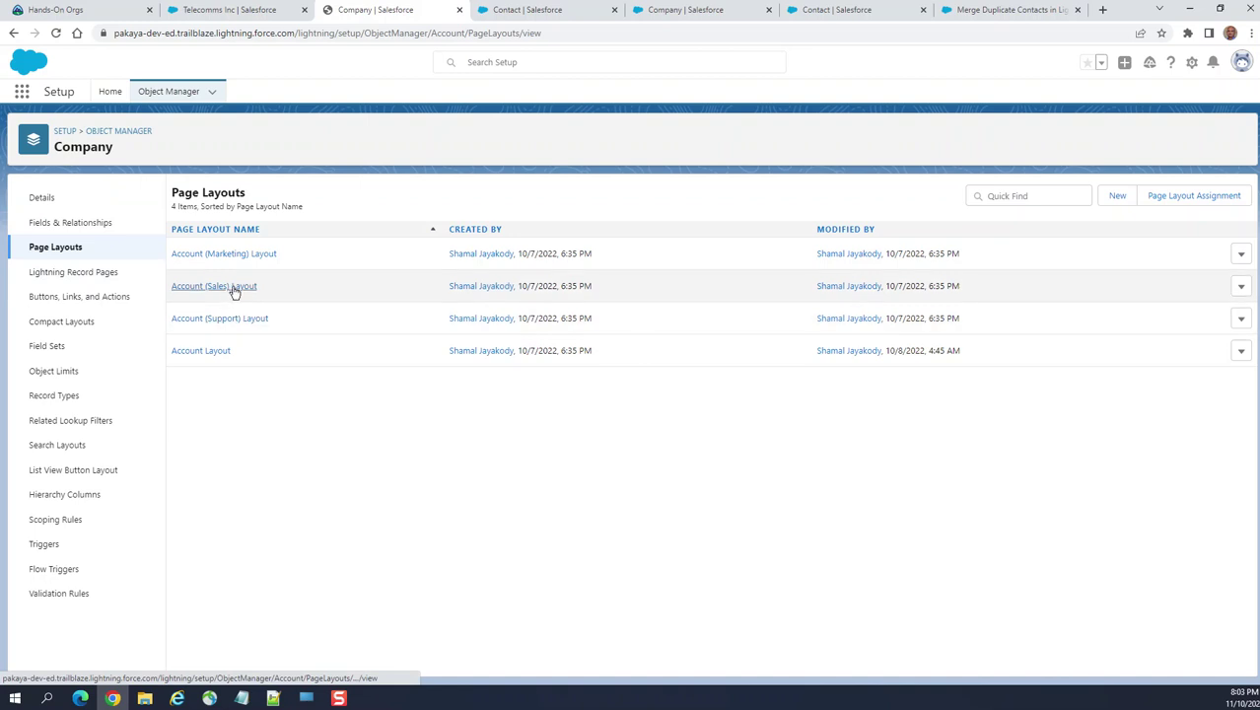
click(234, 290)
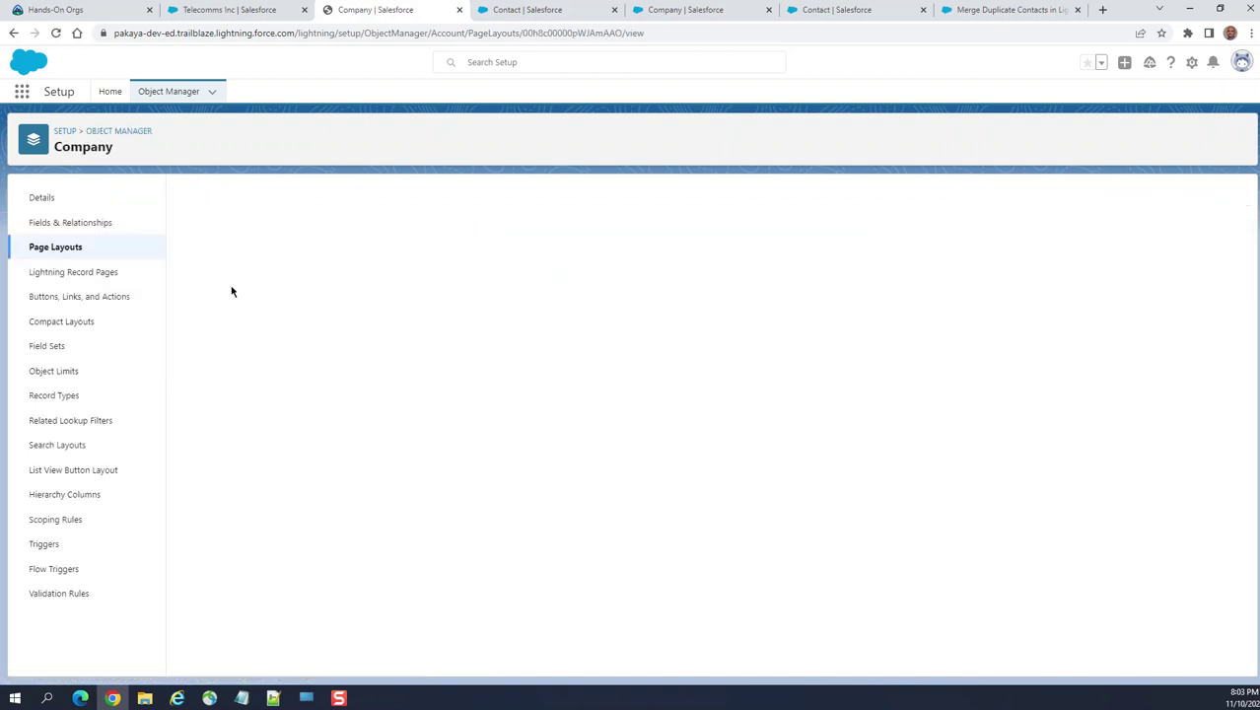
scroll(226, 286, down, 3)
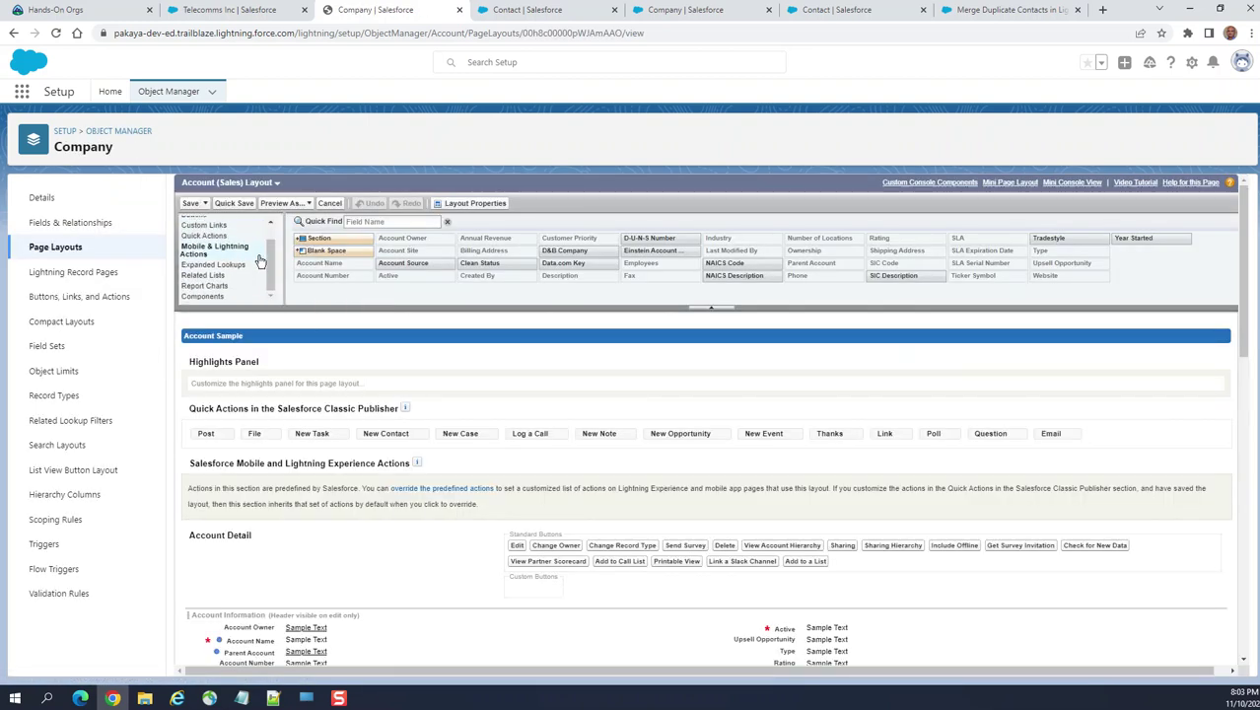
click(209, 276)
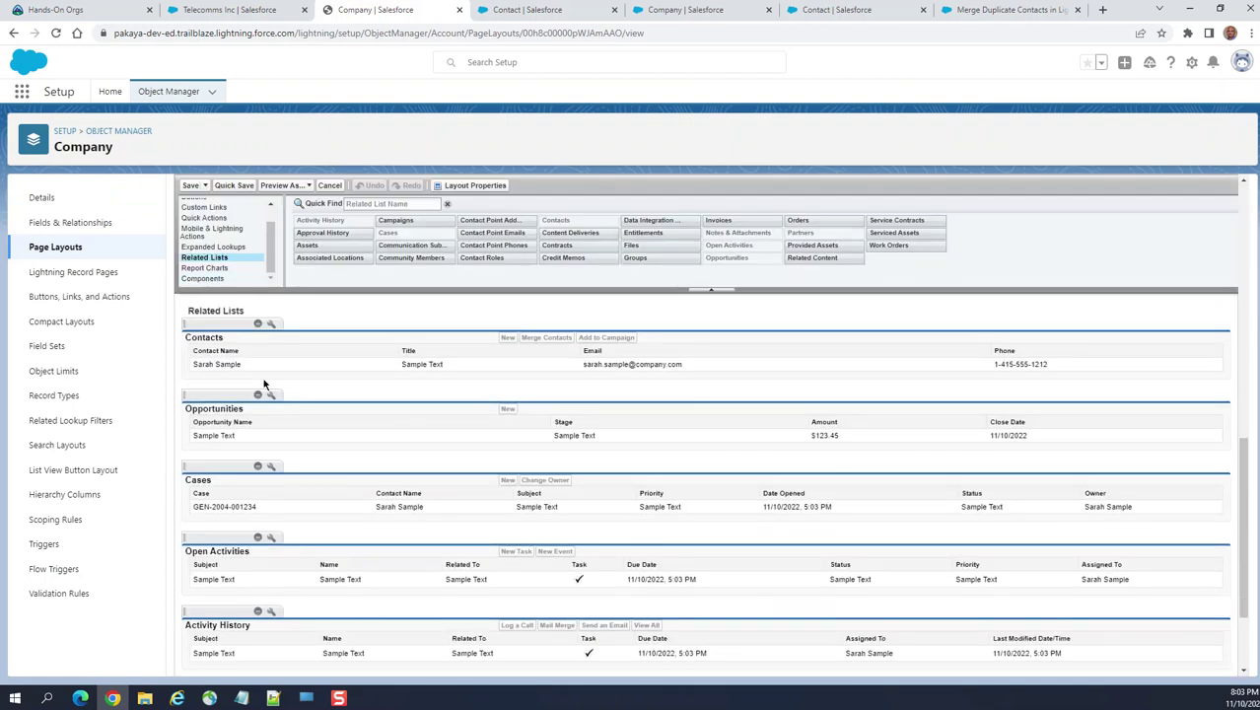
click(273, 328)
- Confirm the Contacts list keeps New, Merge Contacts and Add to Campaign buttons
scroll(680, 443, down, 3)
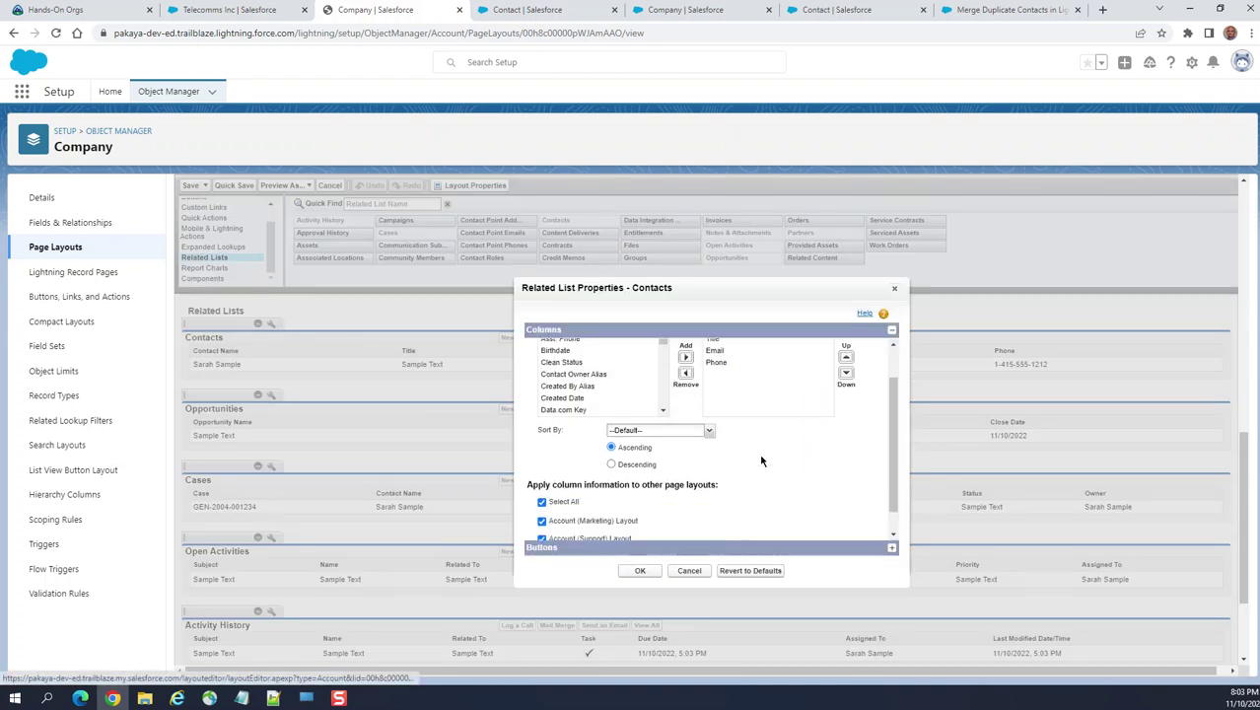
click(892, 550)
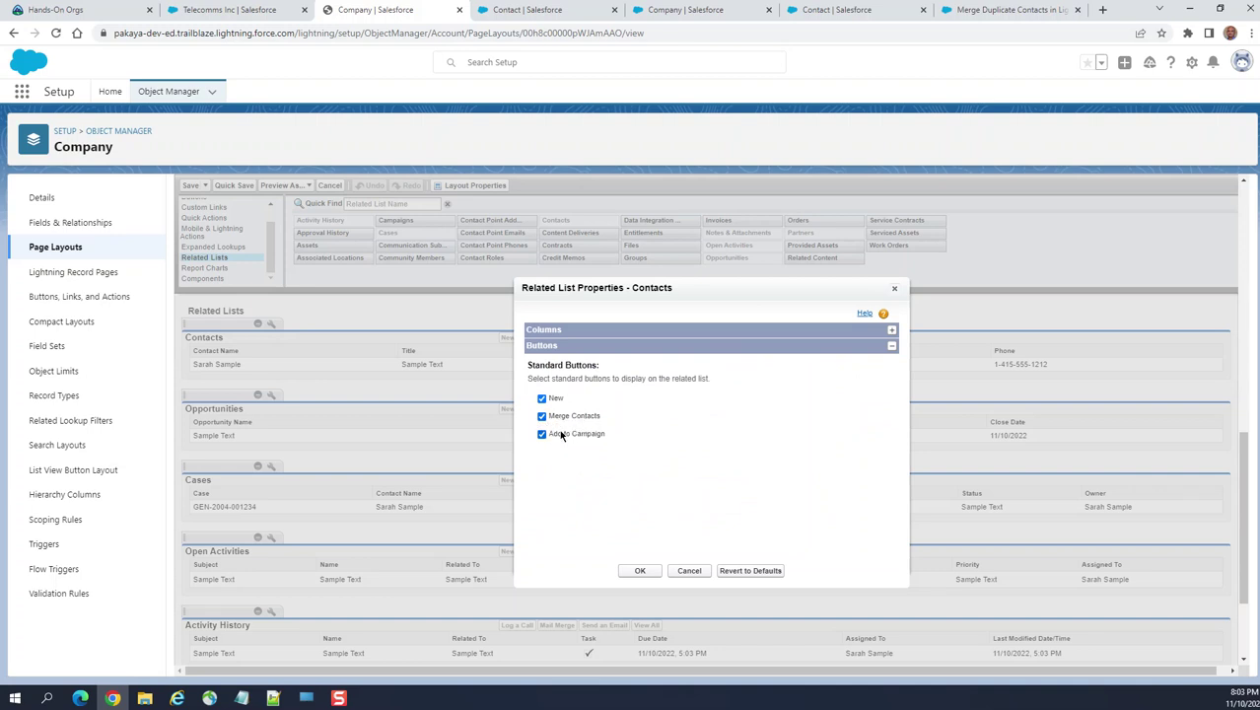
click(647, 577)
scroll(206, 318, up, 10)
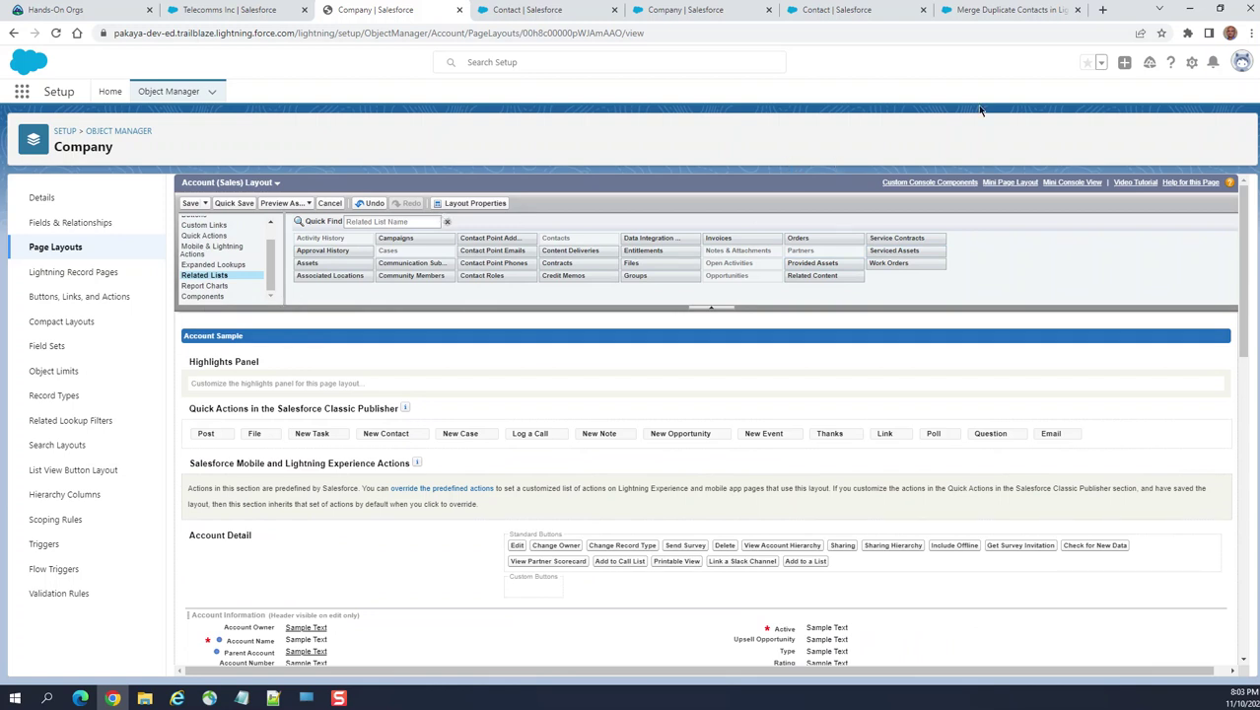
- Recheck the Telecomms Inc record, then view Recently Viewed contacts showing it once
click(258, 10)
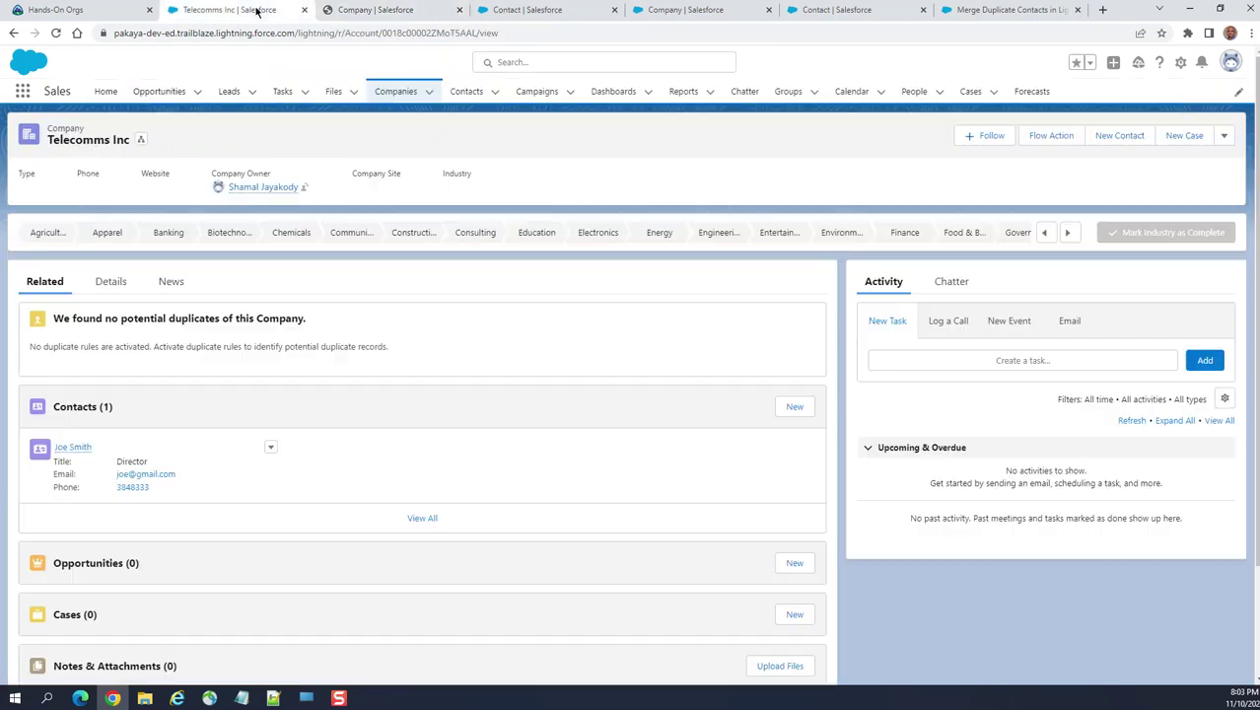
scroll(549, 451, down, 3)
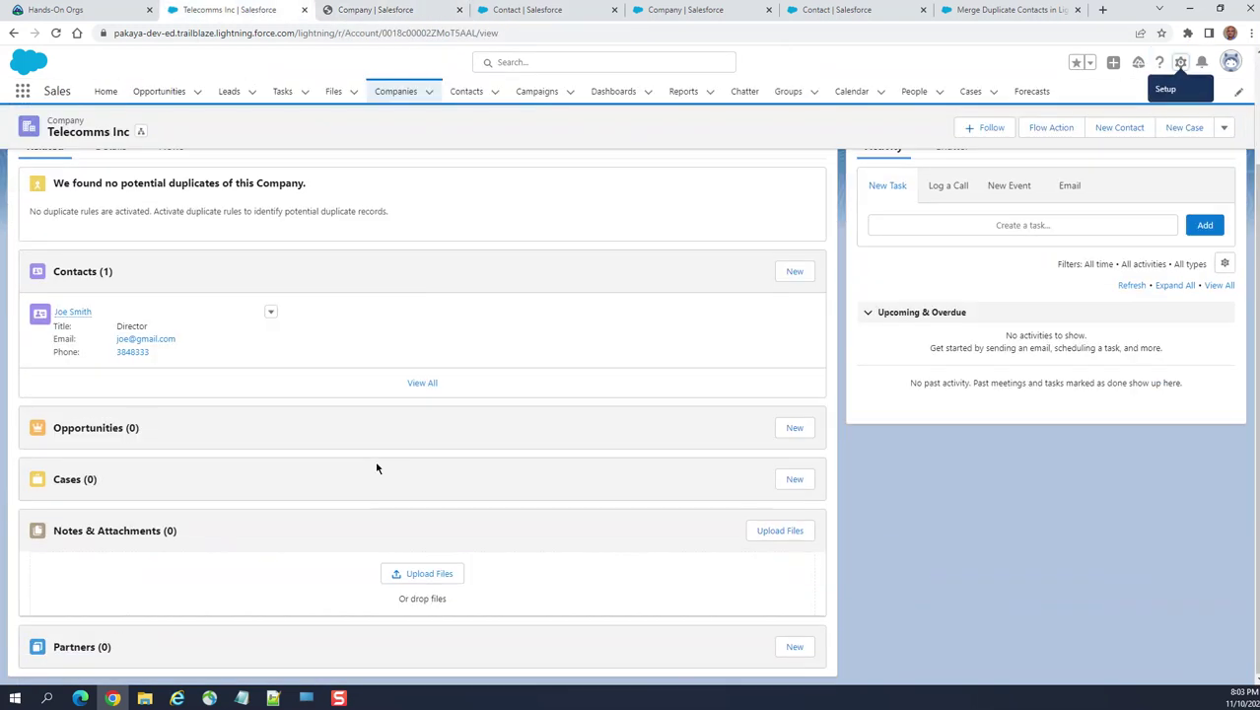
scroll(523, 364, up, 2)
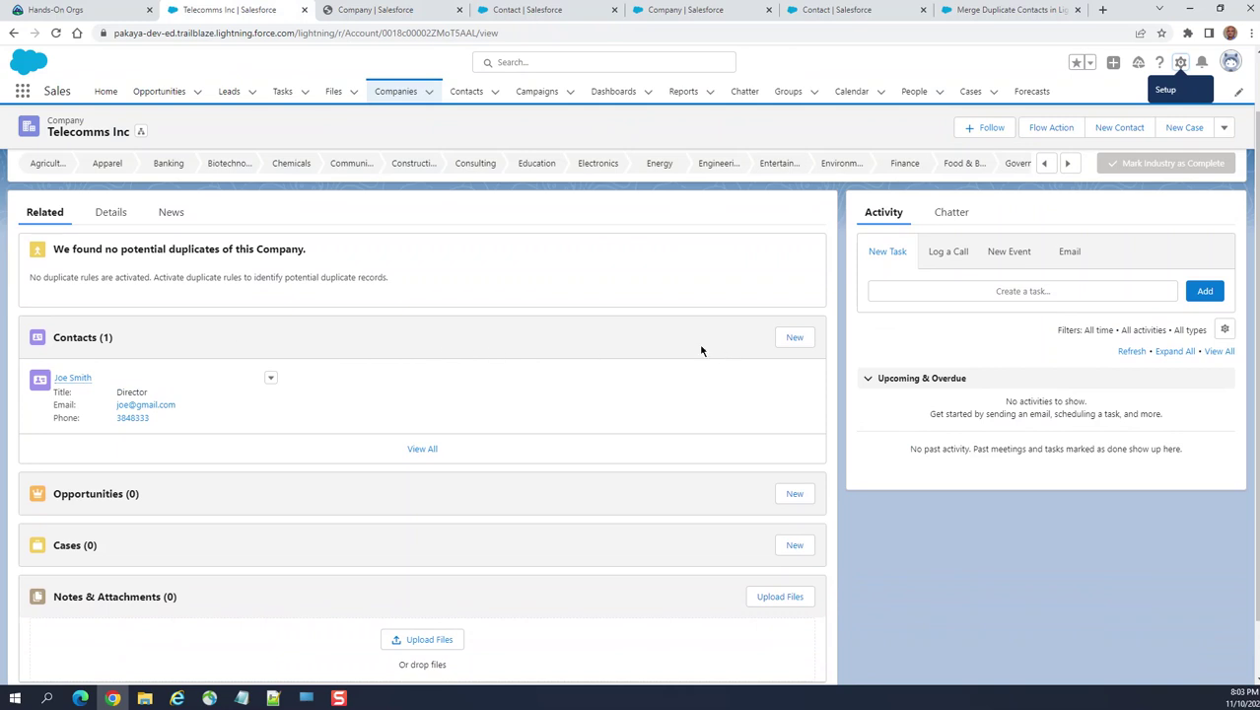
scroll(701, 351, up, 2)
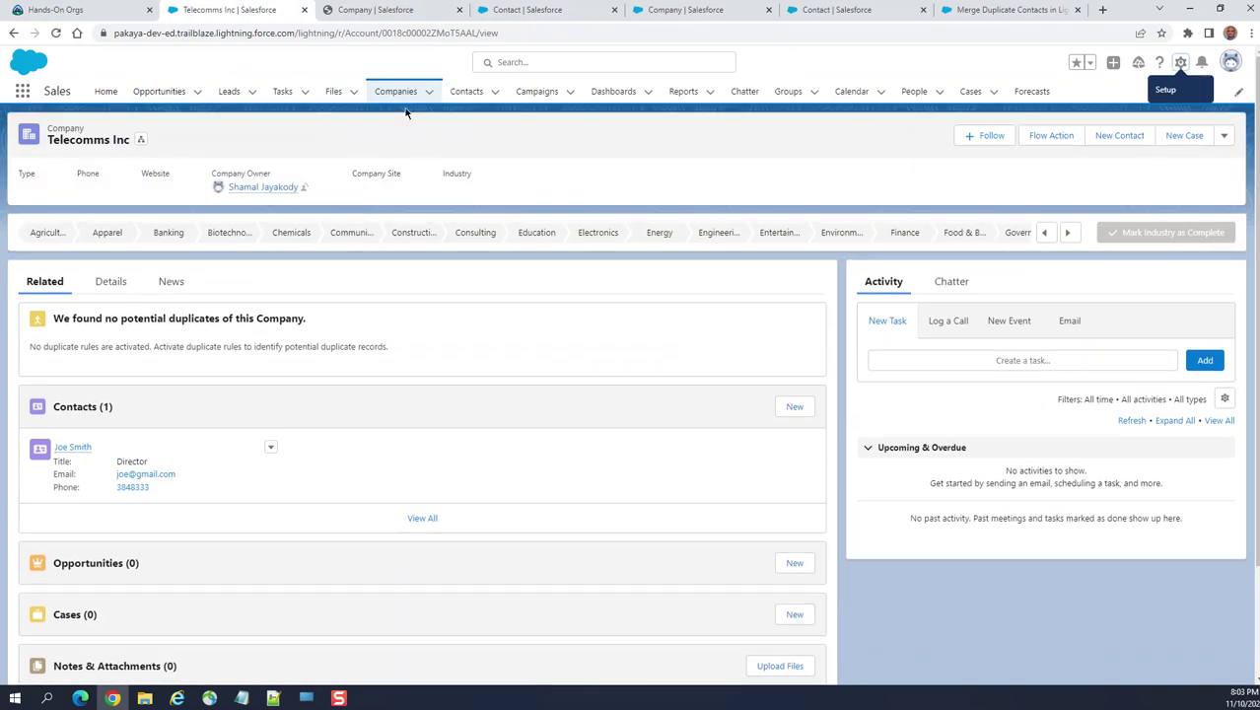
click(469, 98)
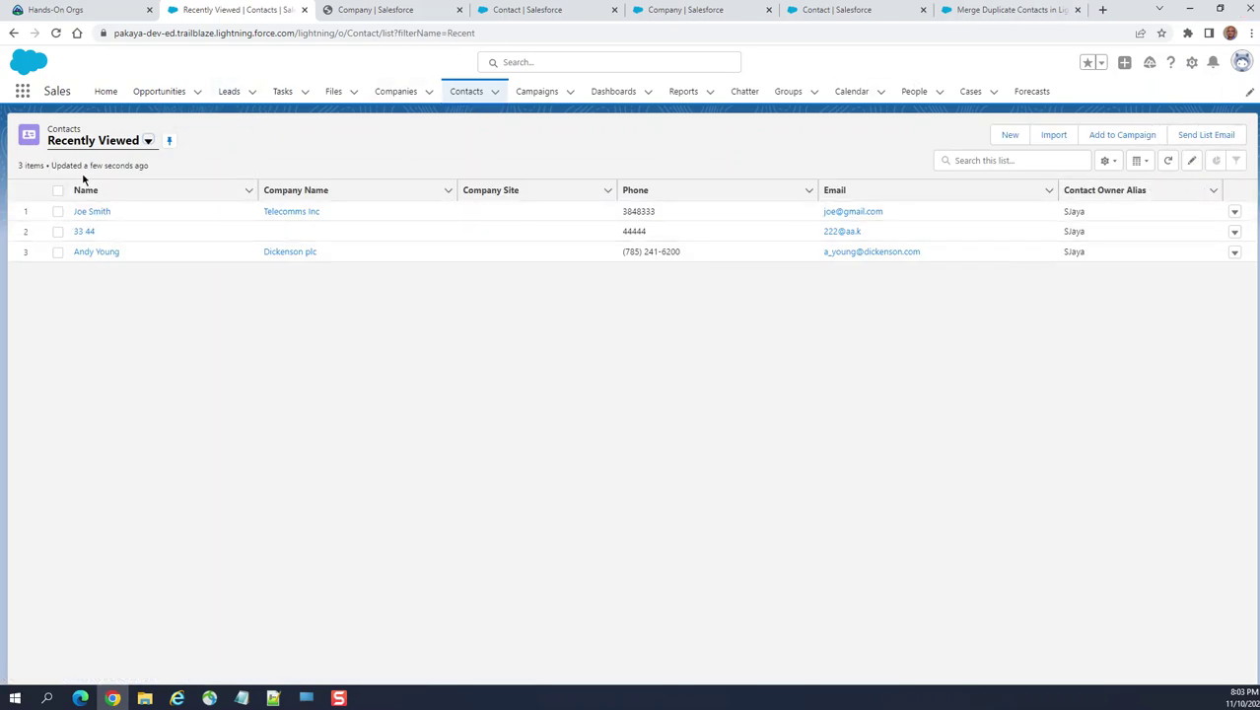
- Switch the contacts list from Recently Viewed to All Contacts
click(148, 141)
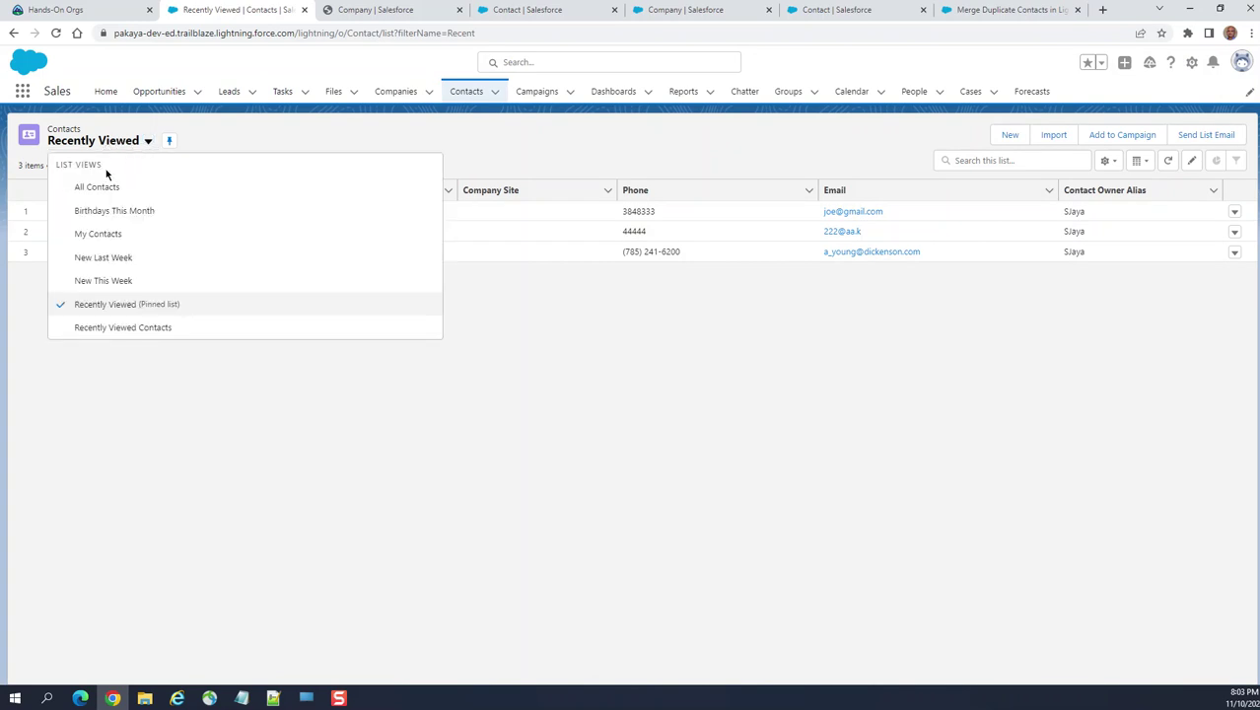
click(98, 187)
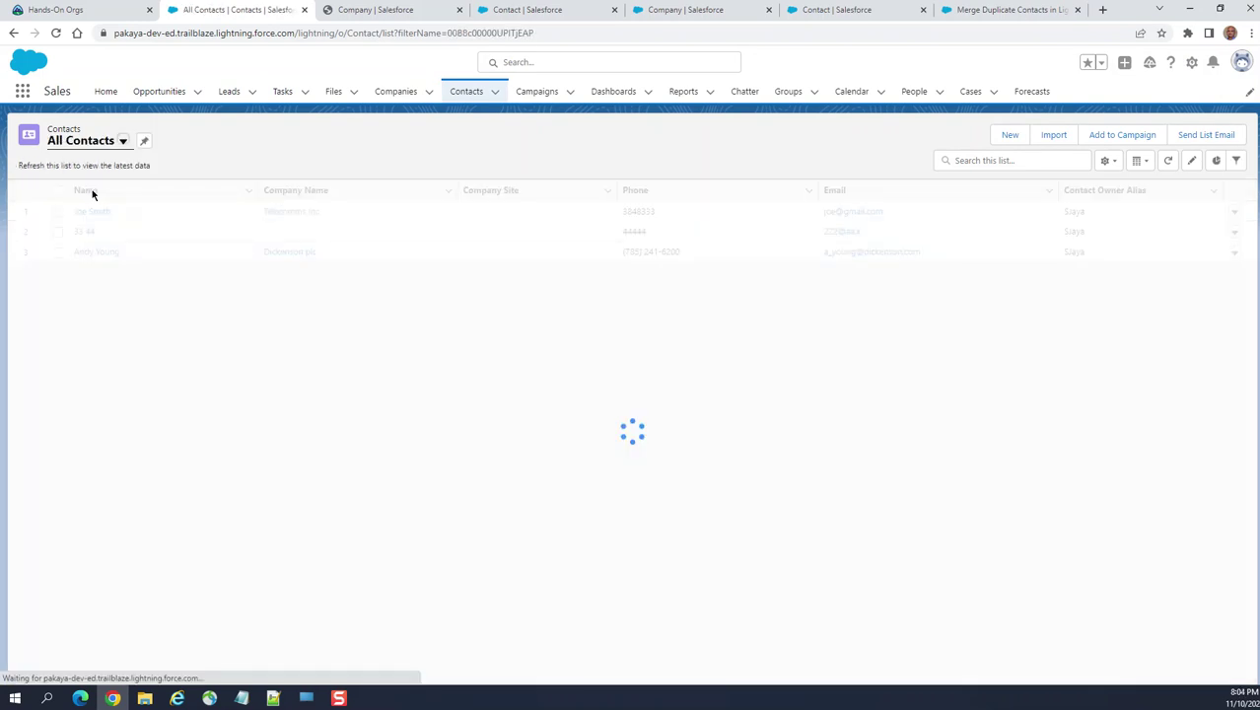